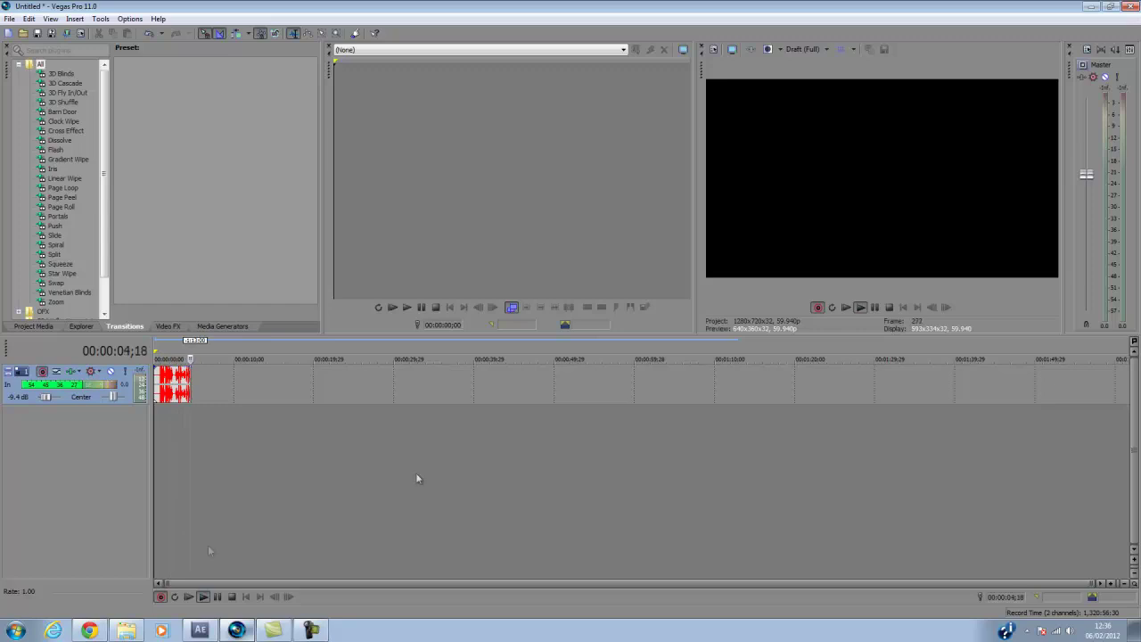
Step: Switch from Vegas Pro to the After Effects window showing the Comp 1 intro
key(alt+Tab)
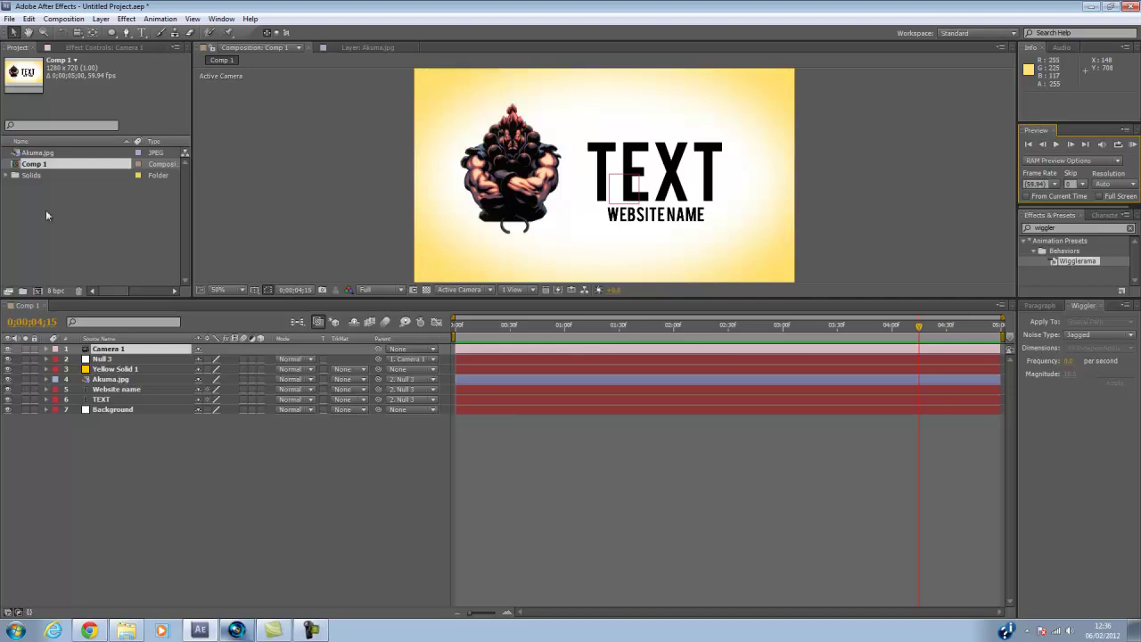
Step: Start a new After Effects project, discarding the current one without saving
click(9, 19)
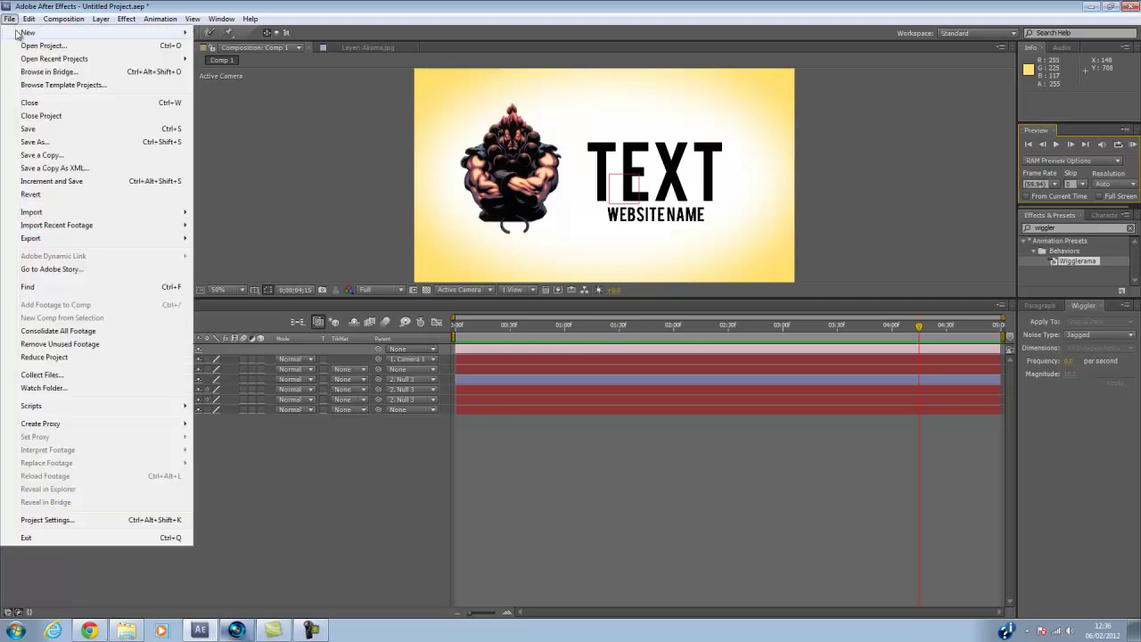
mouse_move(153, 36)
click(229, 32)
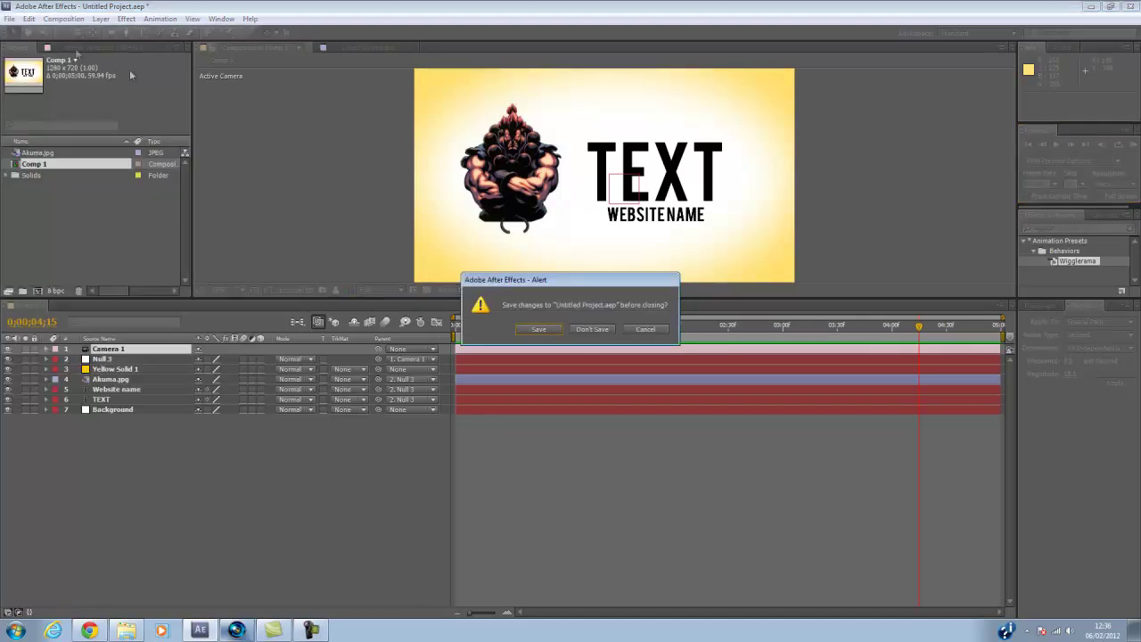
click(590, 329)
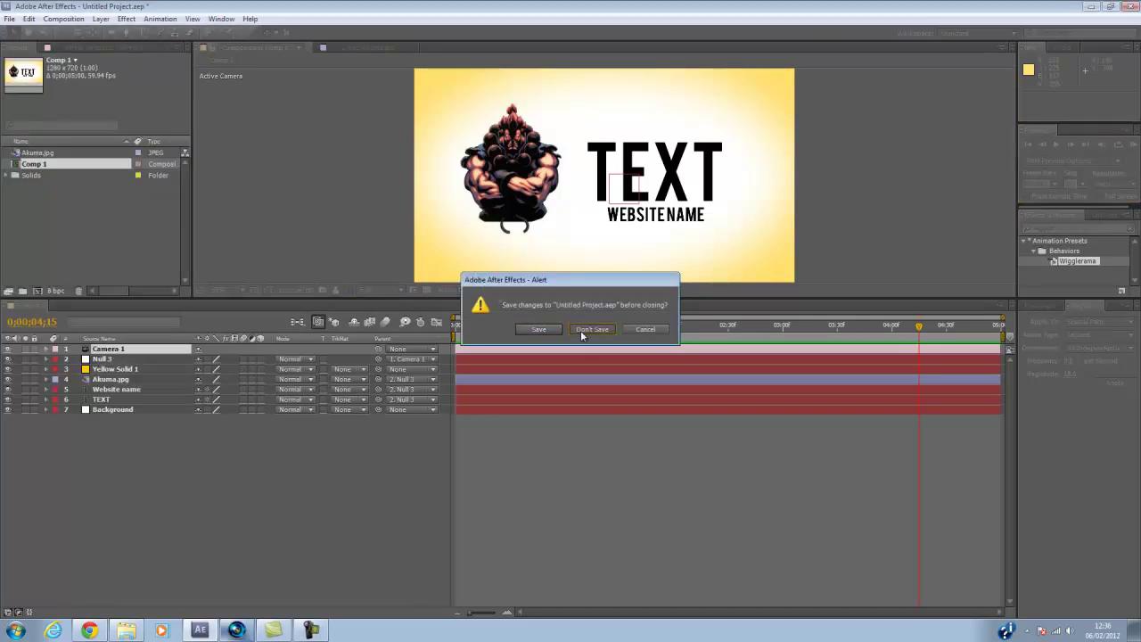
Step: Create Comp 1 at 1280×720, 59.94 fps with a five-second duration
click(59, 19)
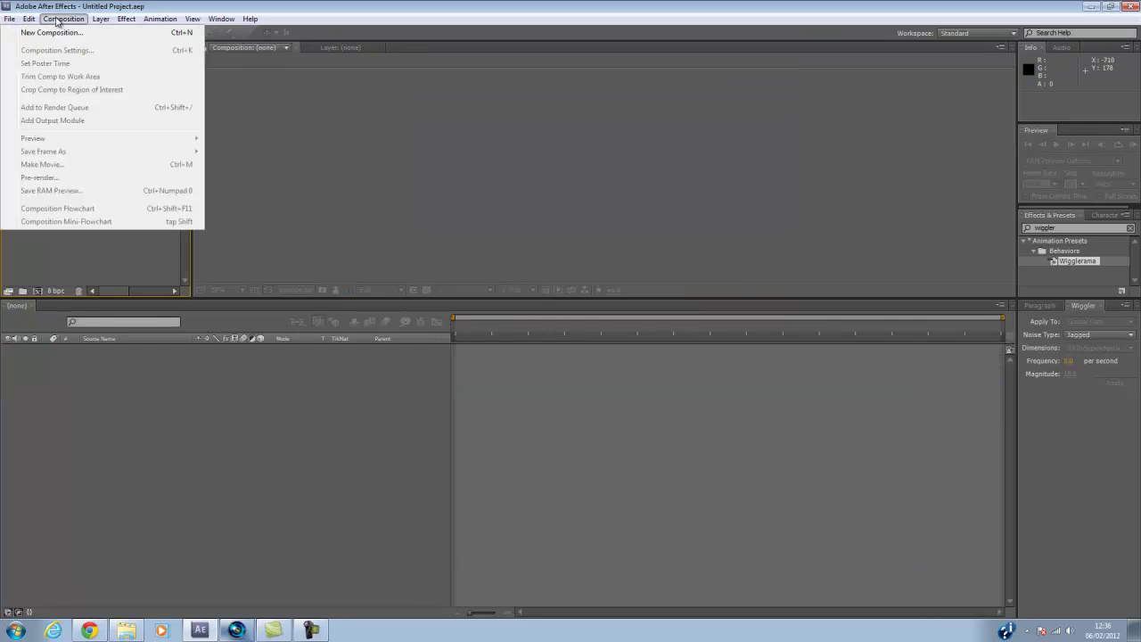
click(62, 33)
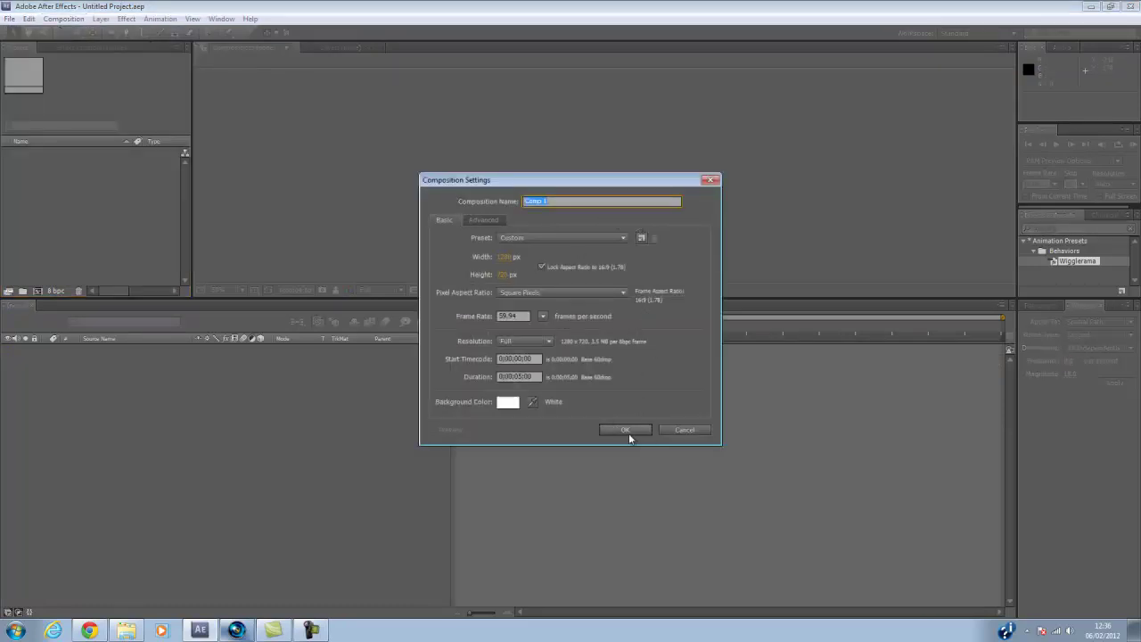
click(524, 378)
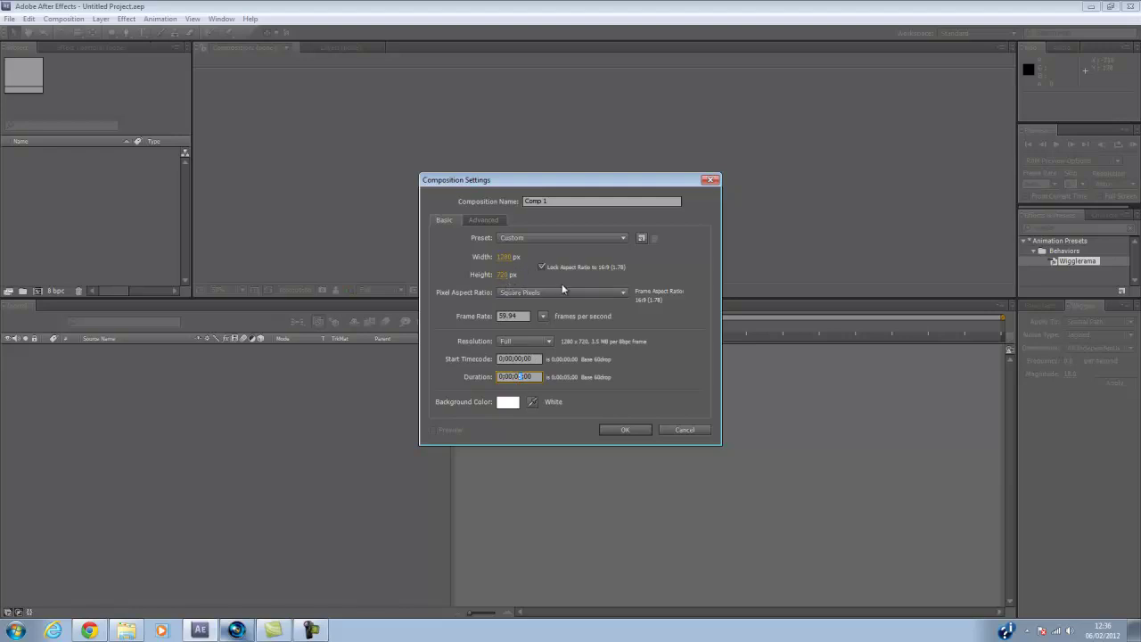
click(625, 429)
click(625, 429)
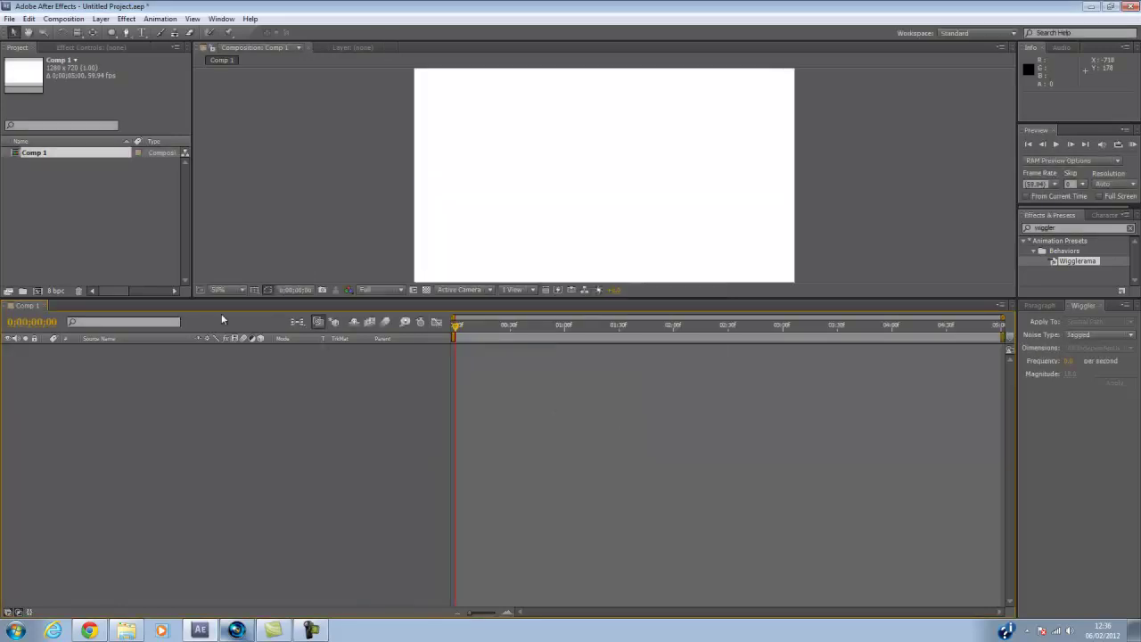
Step: Add a white comp-sized solid named Background
click(101, 19)
mouse_move(106, 32)
click(235, 46)
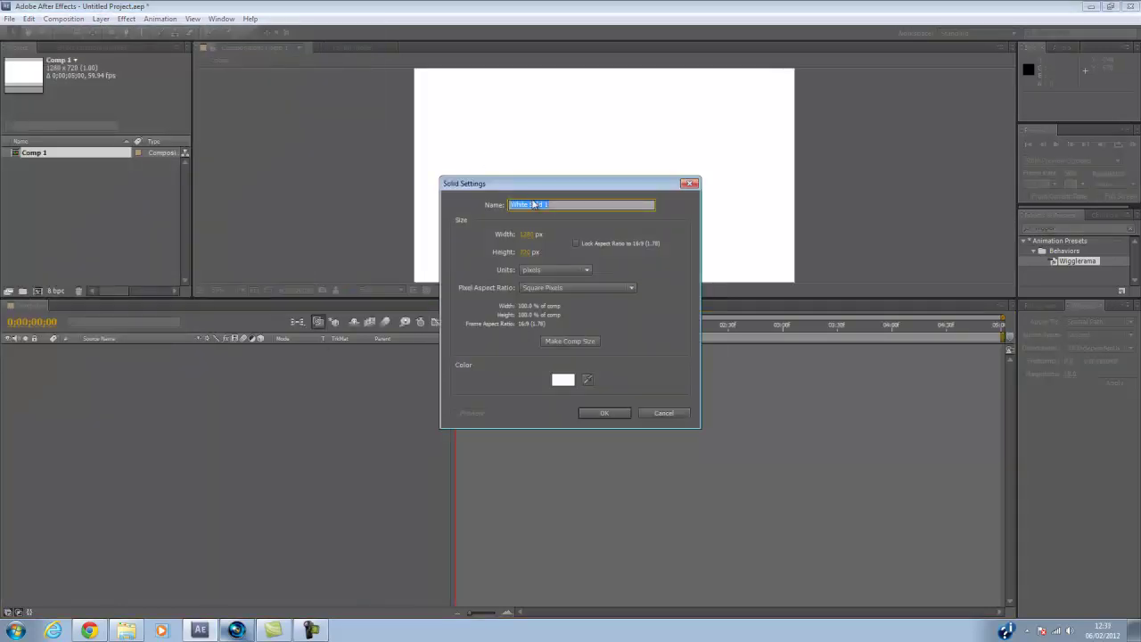
text(Background)
click(557, 347)
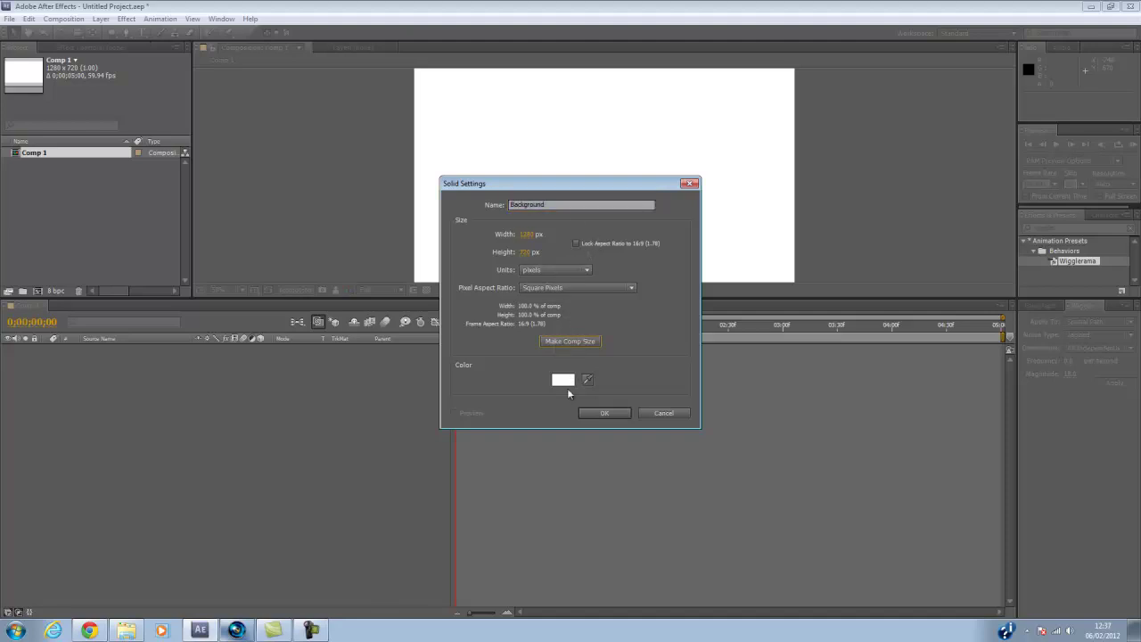
click(563, 381)
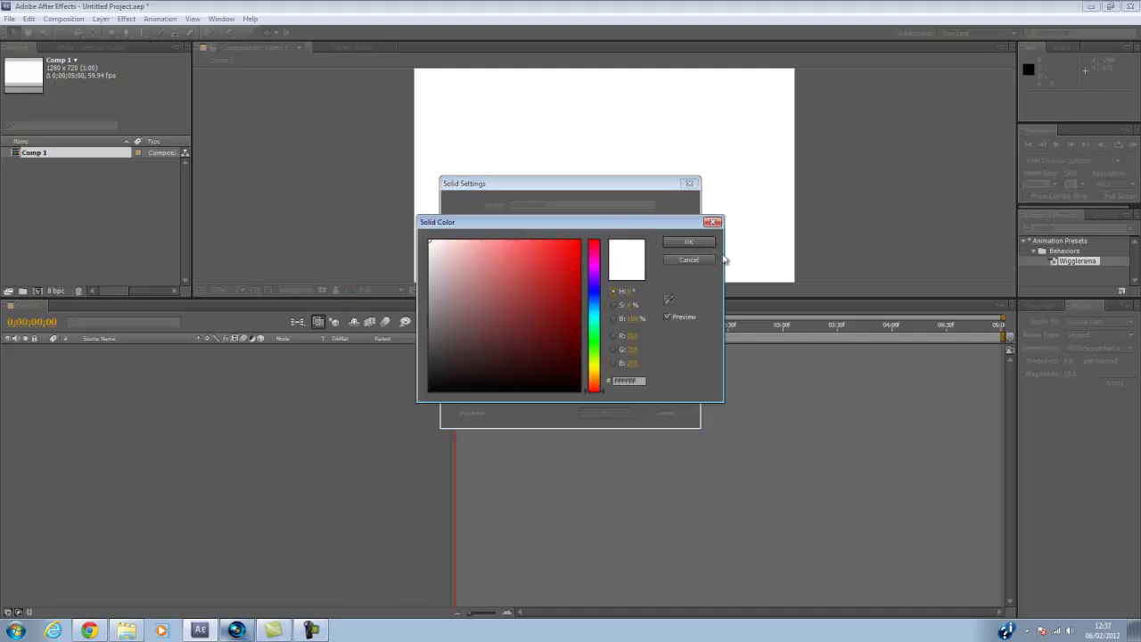
click(684, 242)
click(606, 415)
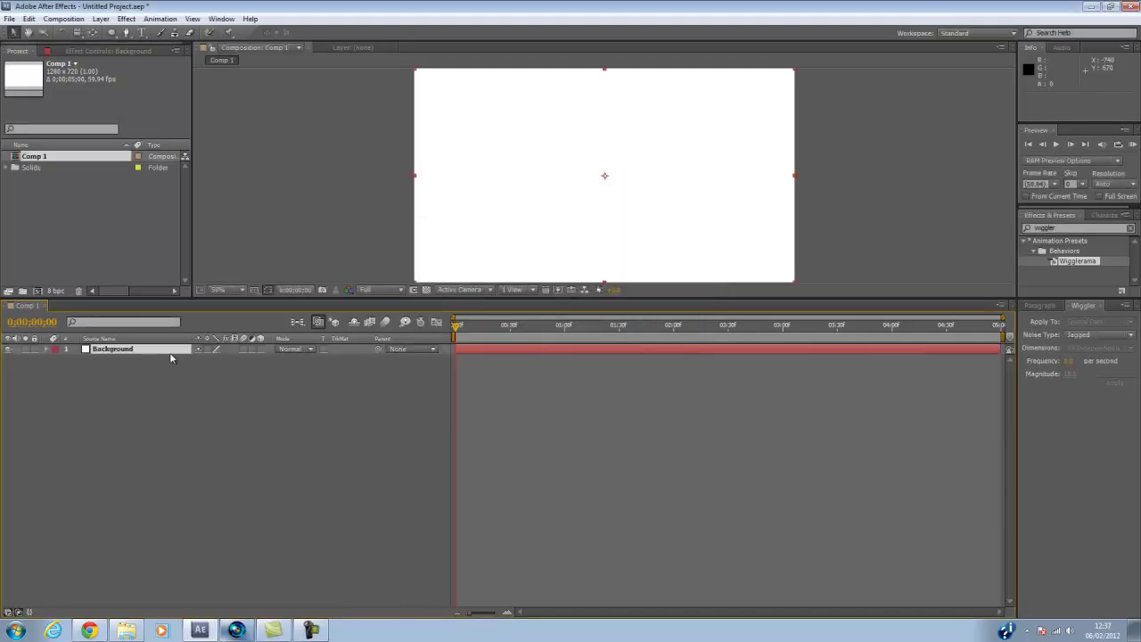
Step: Add a second full-frame solid in bright saturated yellow, Yellow Solid 1
click(100, 19)
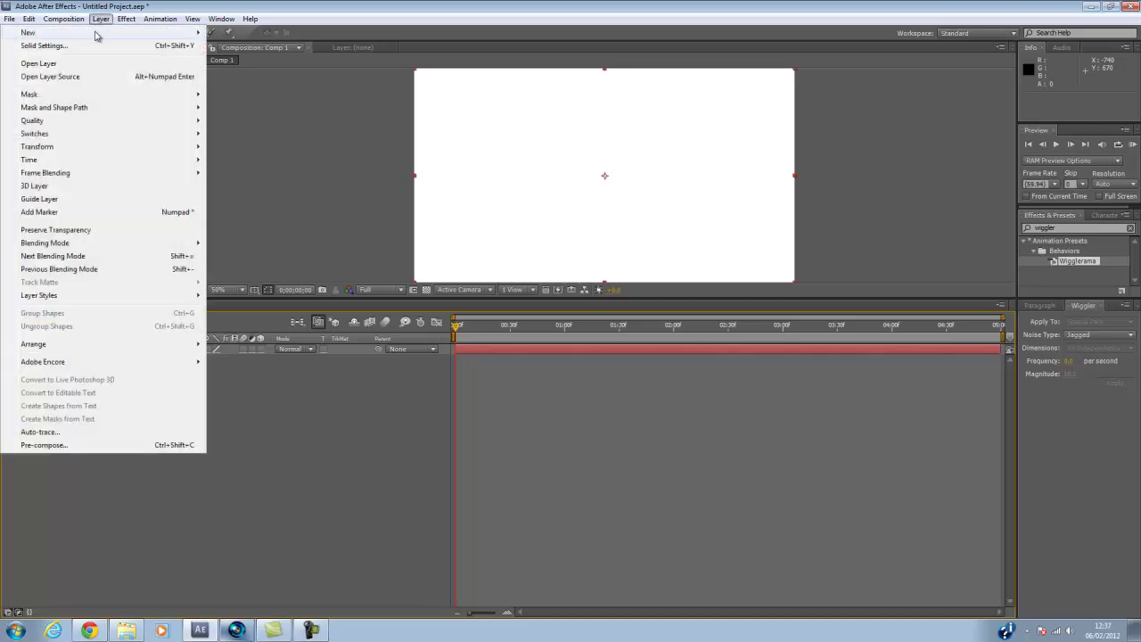
mouse_move(96, 35)
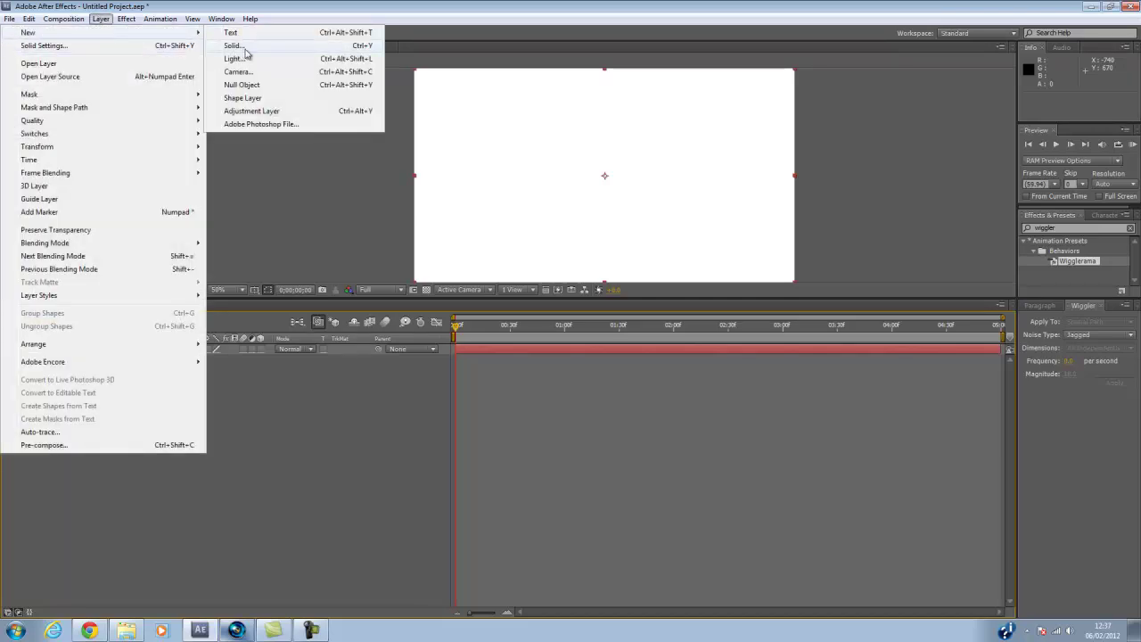
click(234, 46)
click(570, 383)
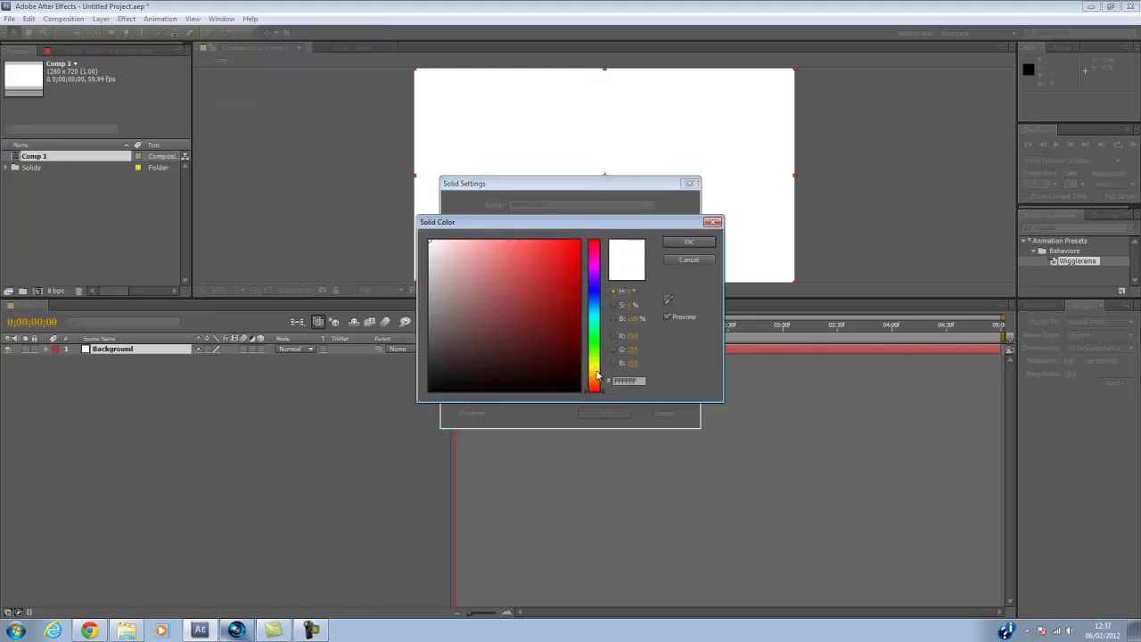
click(593, 367)
click(503, 262)
drag(504, 262, 581, 239)
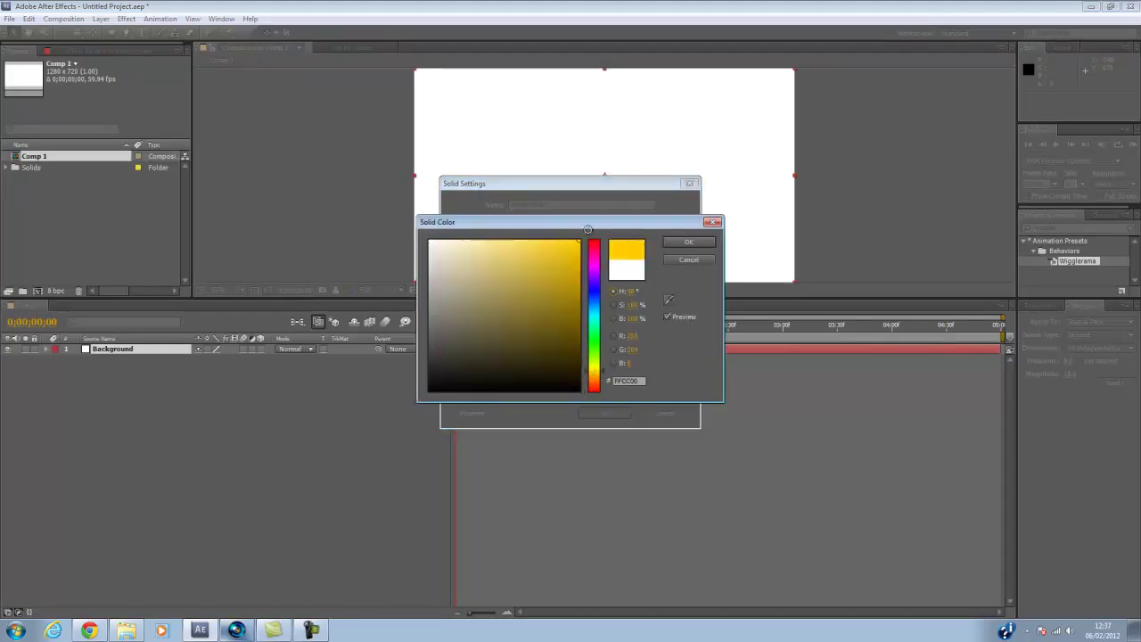
click(670, 242)
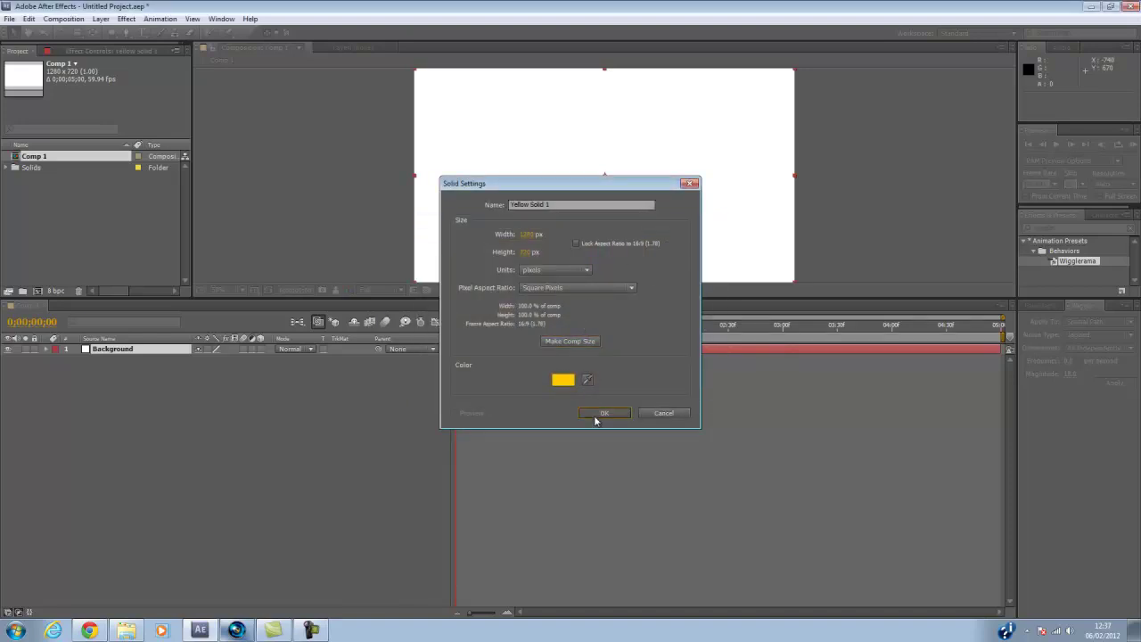
click(603, 414)
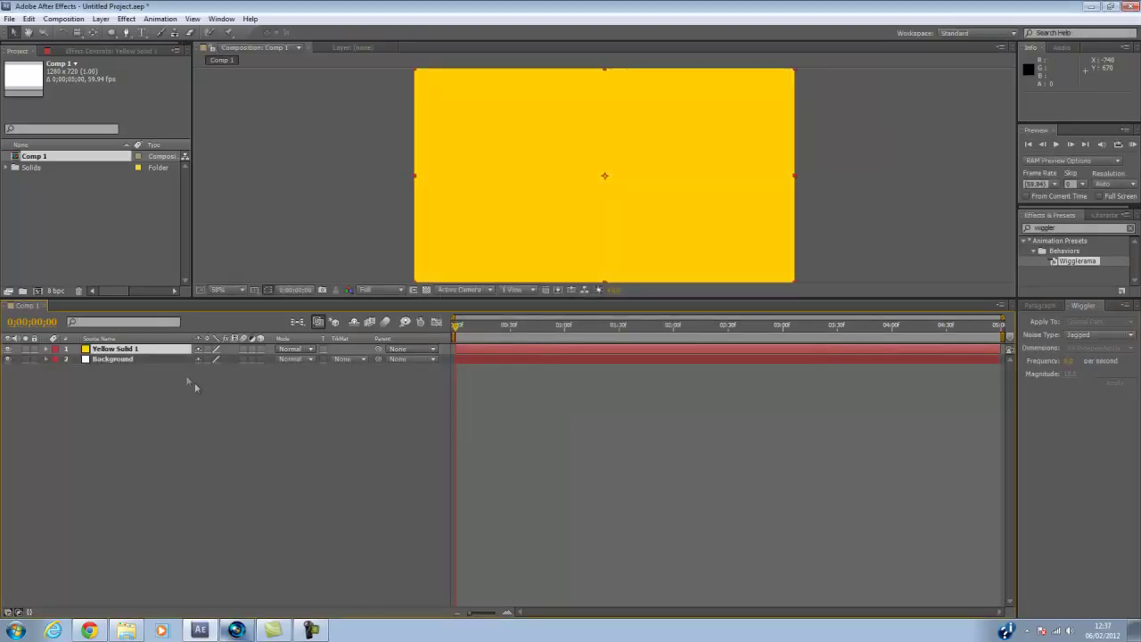
click(112, 33)
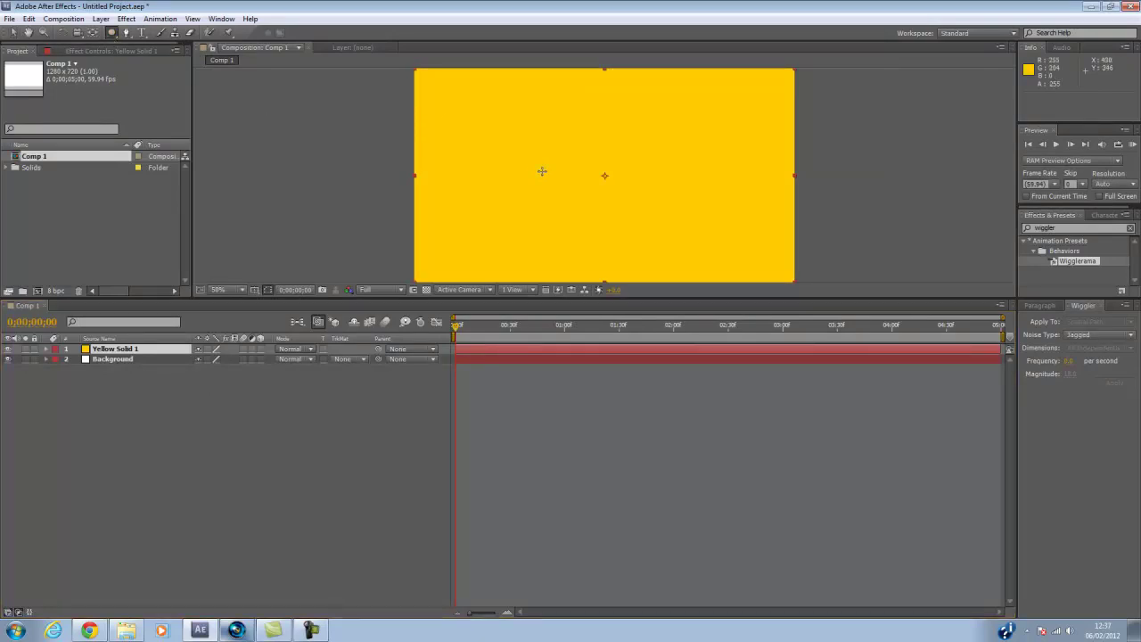
Step: Draw a frame-wide oval mask on Yellow Solid 1 set to Subtract
drag(417, 74, 790, 272)
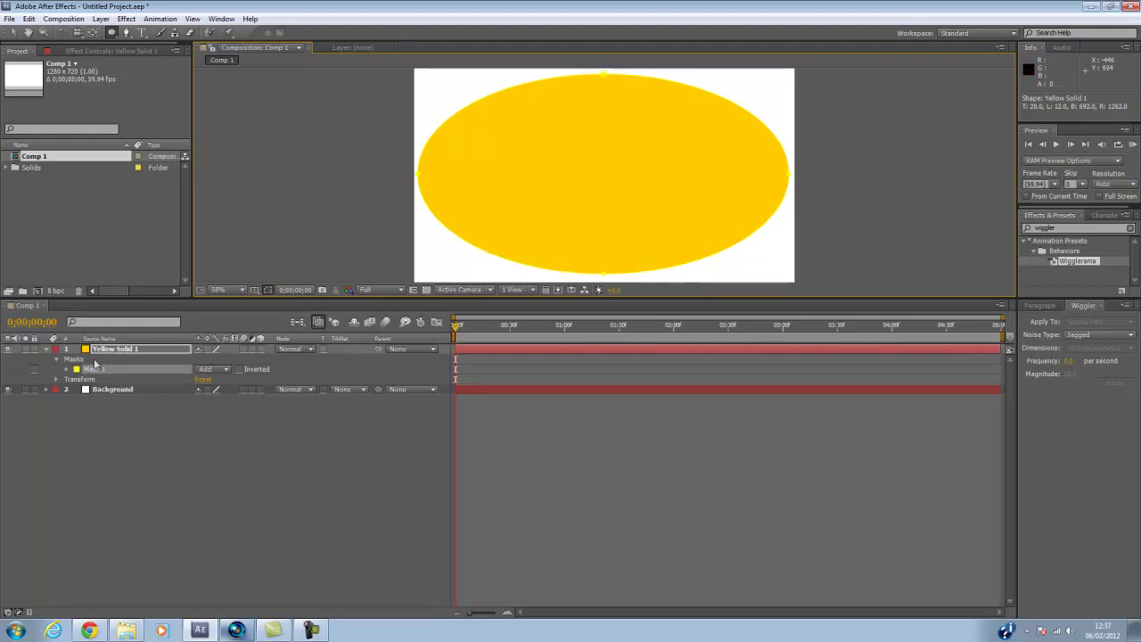
click(227, 370)
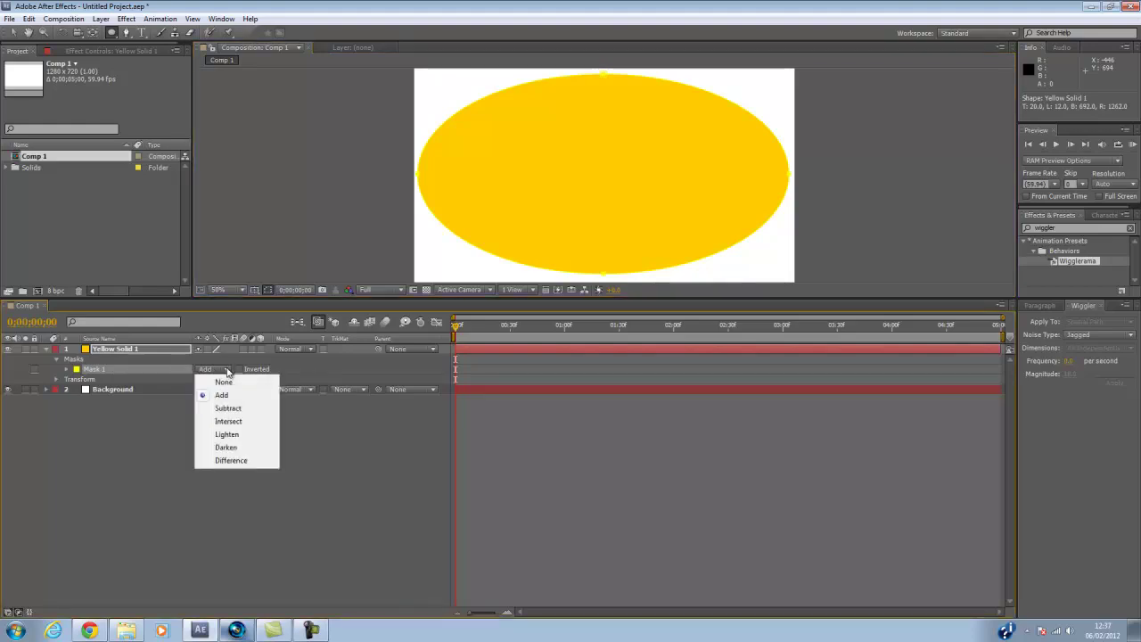
click(228, 411)
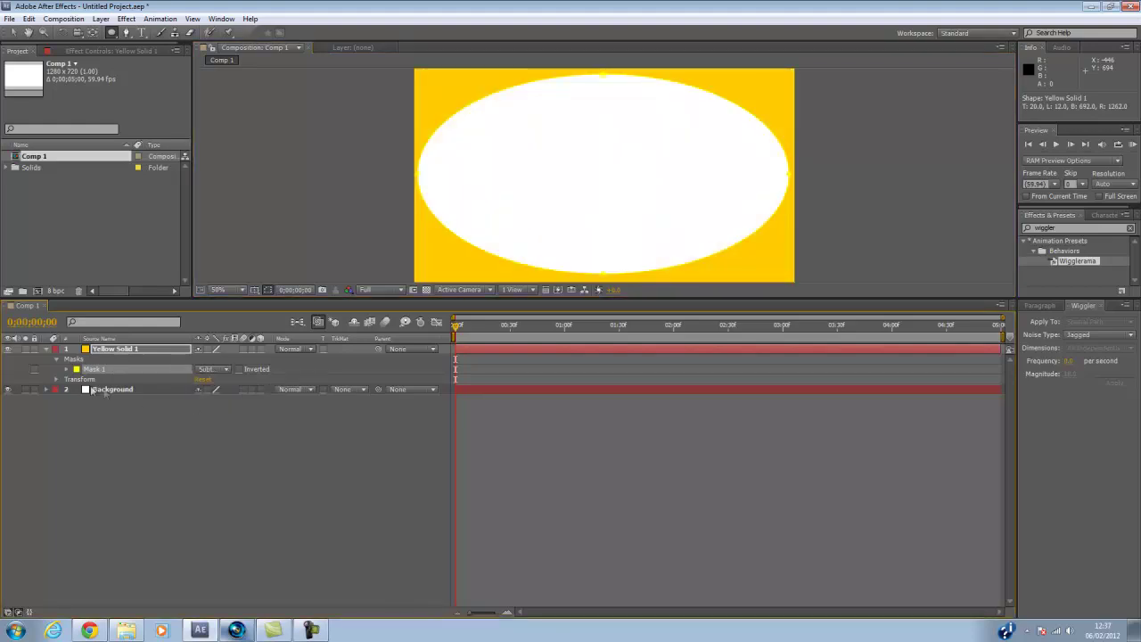
Step: Feather the mask heavily to about 168 px and set Mask Opacity to 60%
click(66, 369)
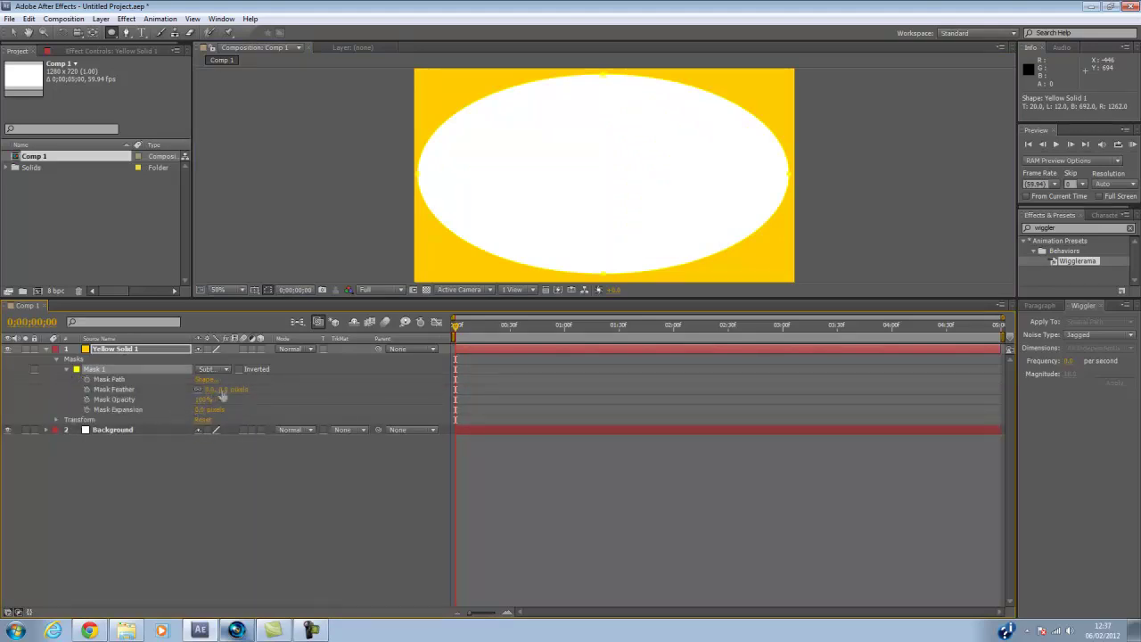
drag(222, 396, 288, 391)
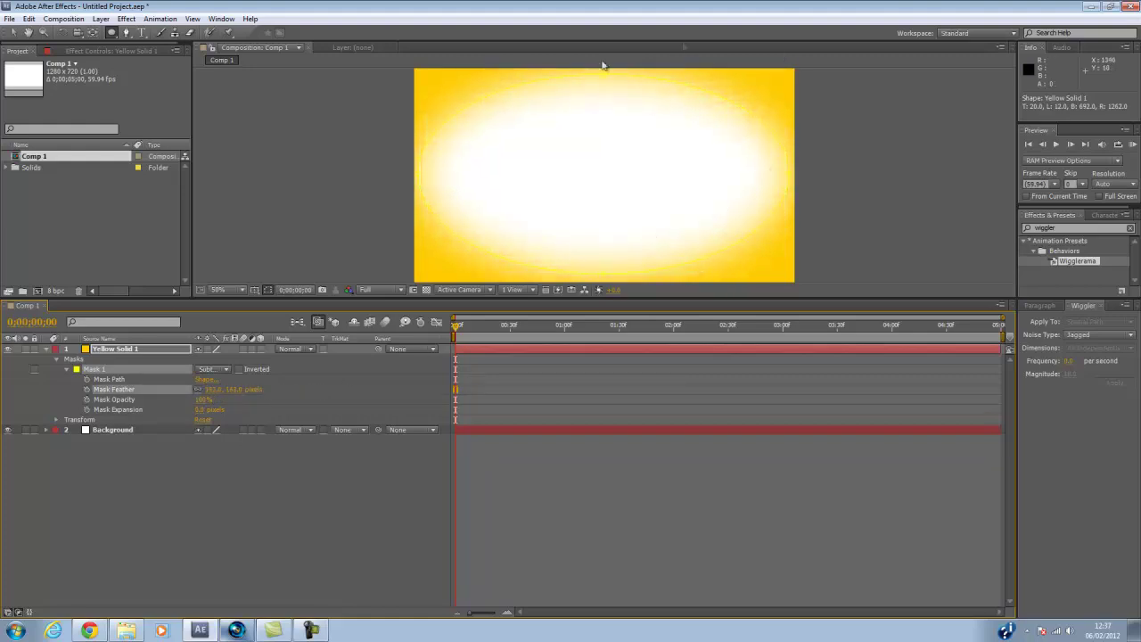
click(204, 400)
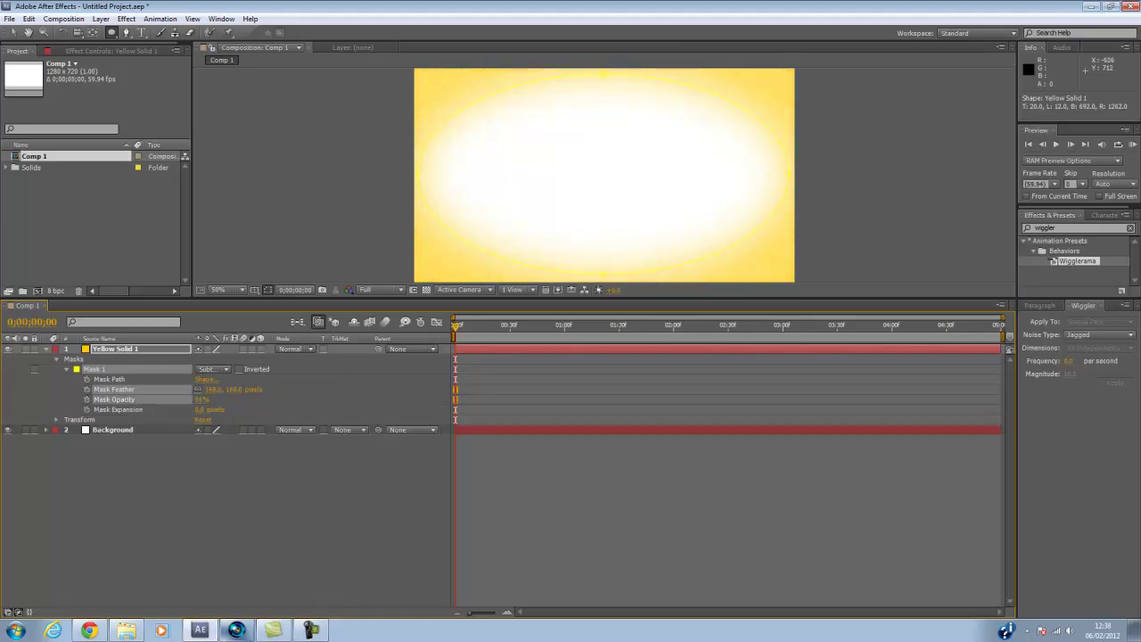
click(173, 397)
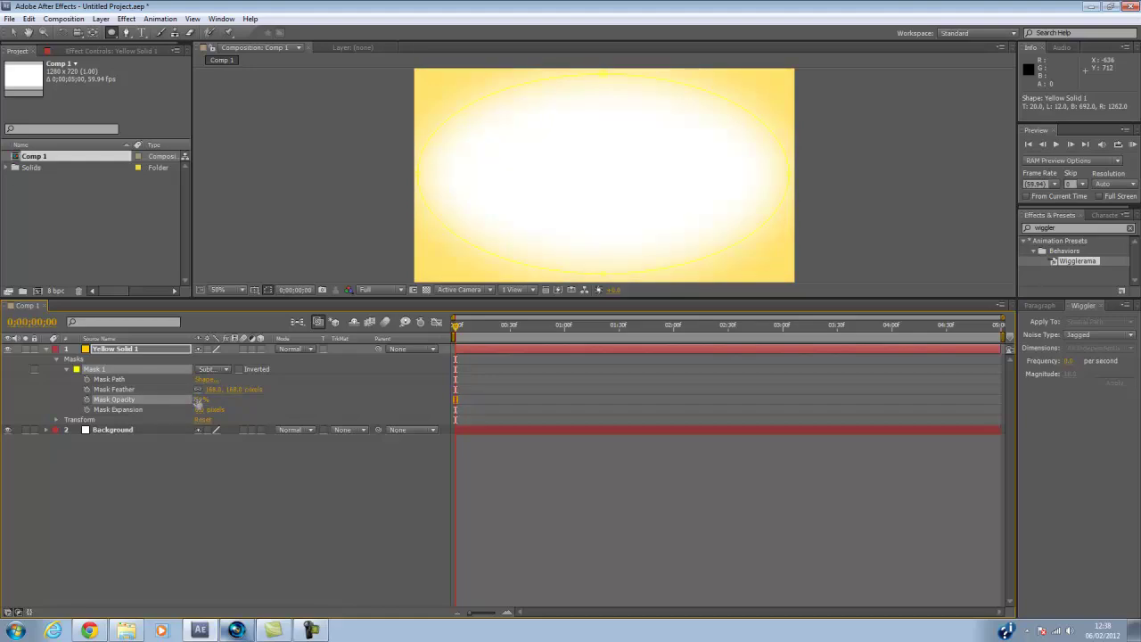
click(203, 399)
text(60)
key(Return)
click(47, 350)
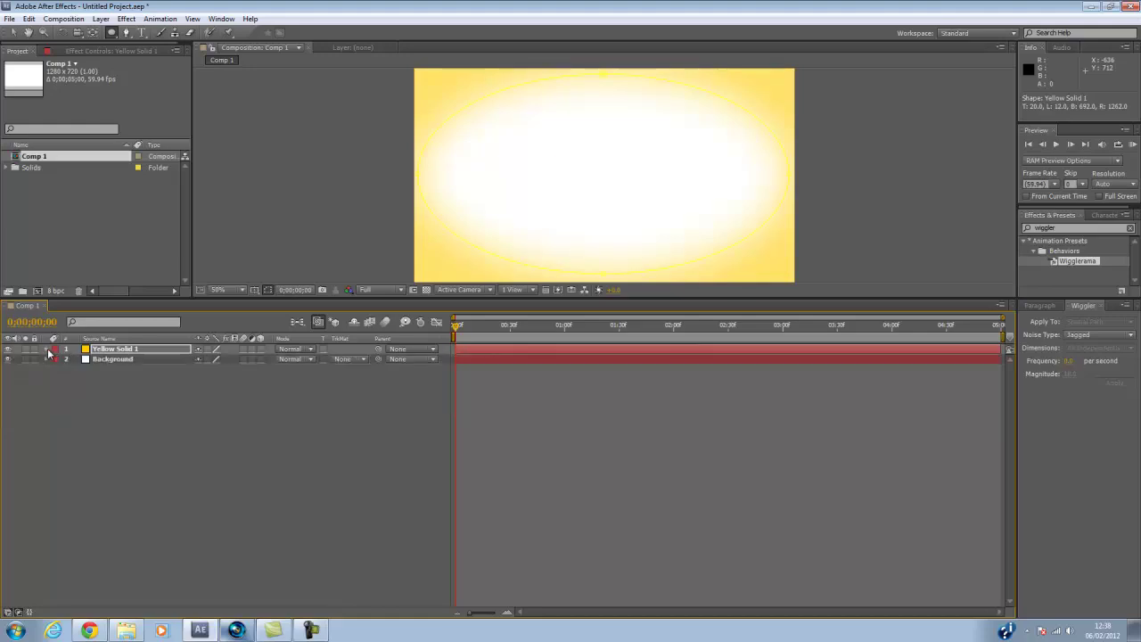
Step: Add a 'TEXT' title layer in the upper middle of the frame
click(143, 33)
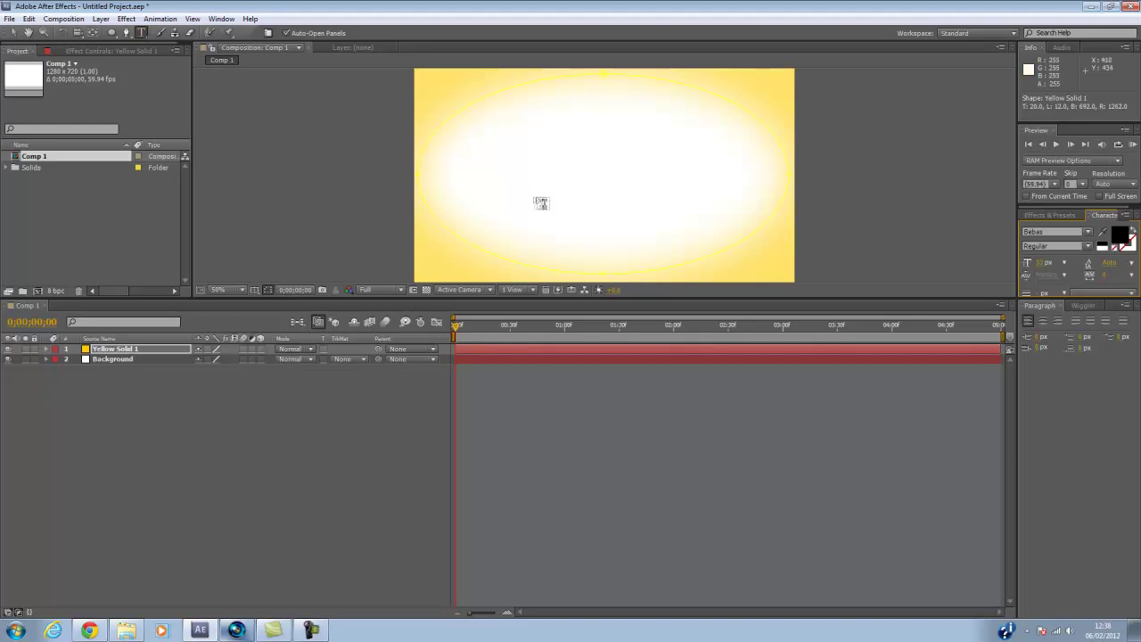
click(545, 164)
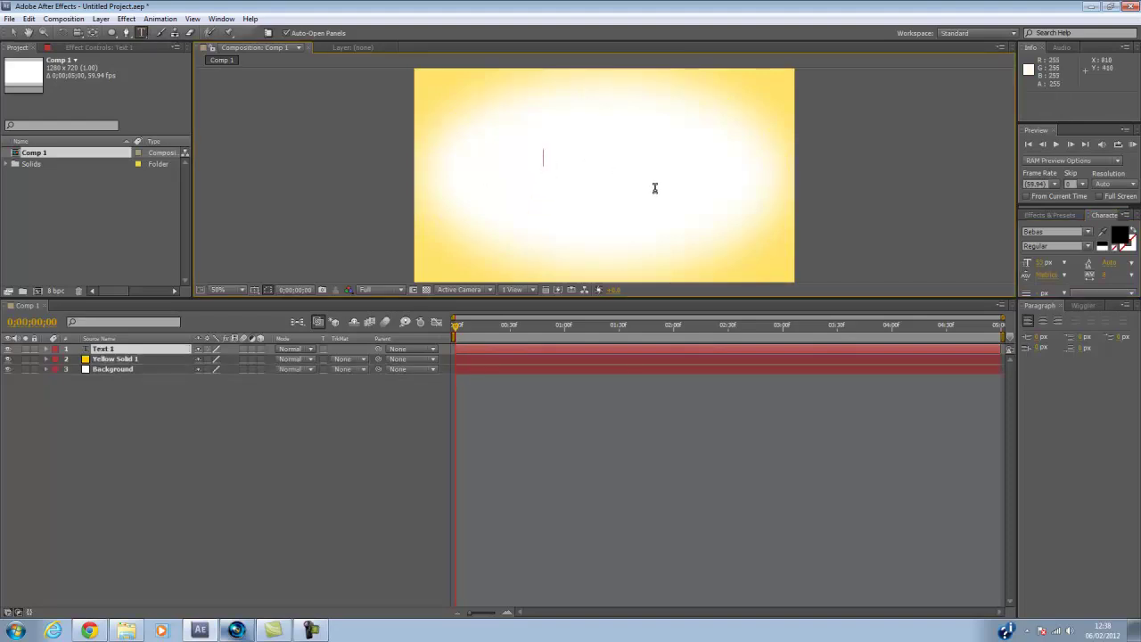
text(TEXT)
click(13, 32)
key(Caps_Lock)
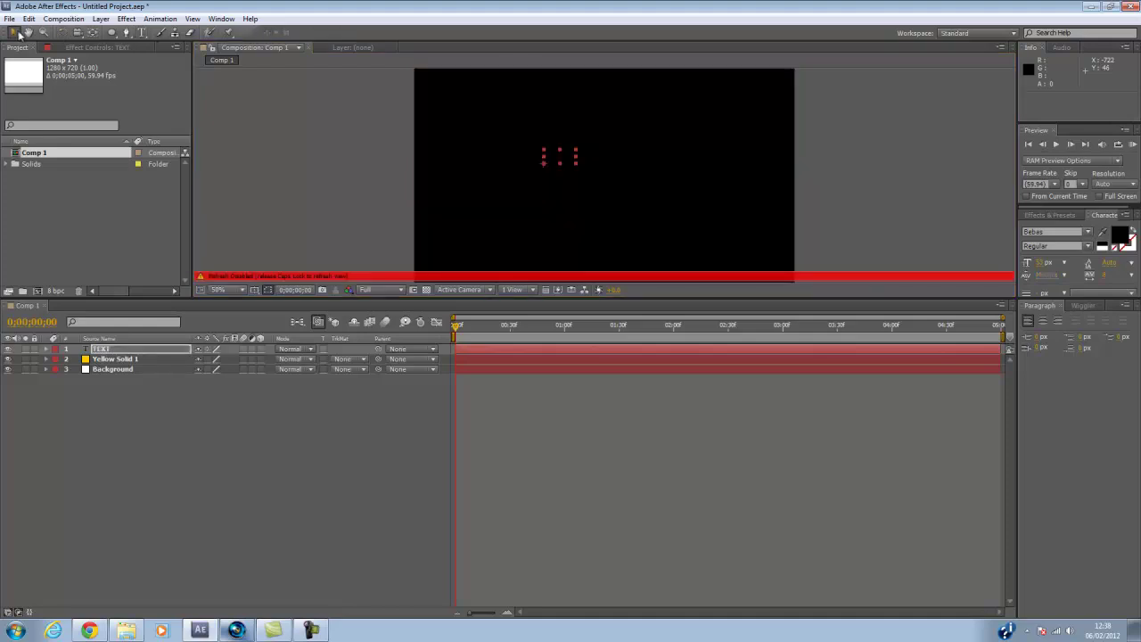
key(Caps_Lock)
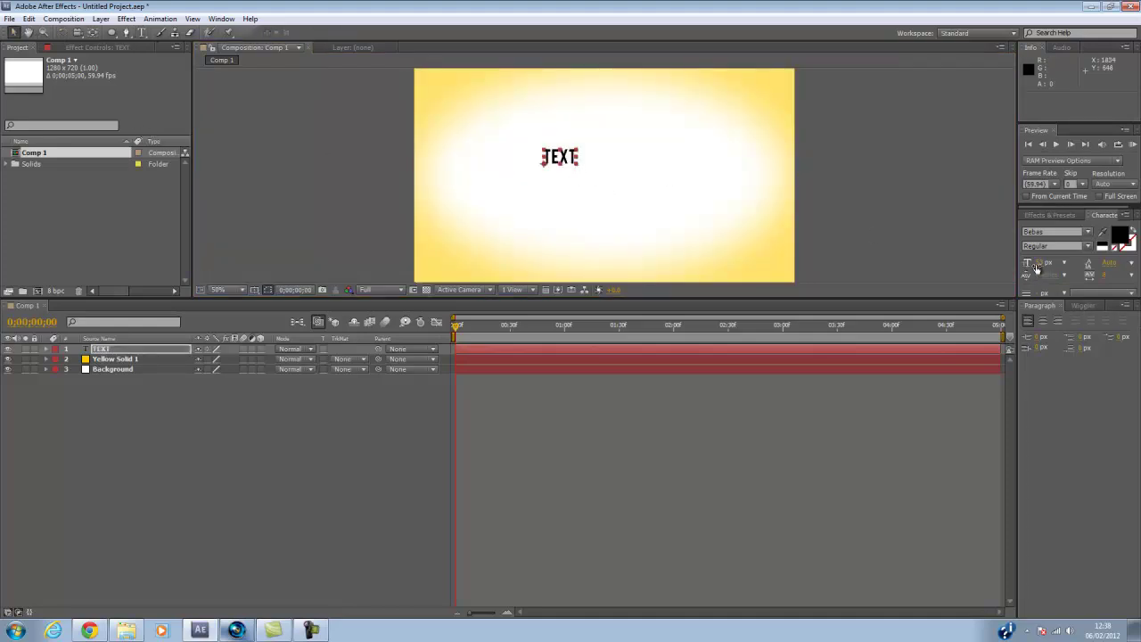
Step: Adjust the TEXT font size and move the title down and right
drag(1036, 270, 1096, 262)
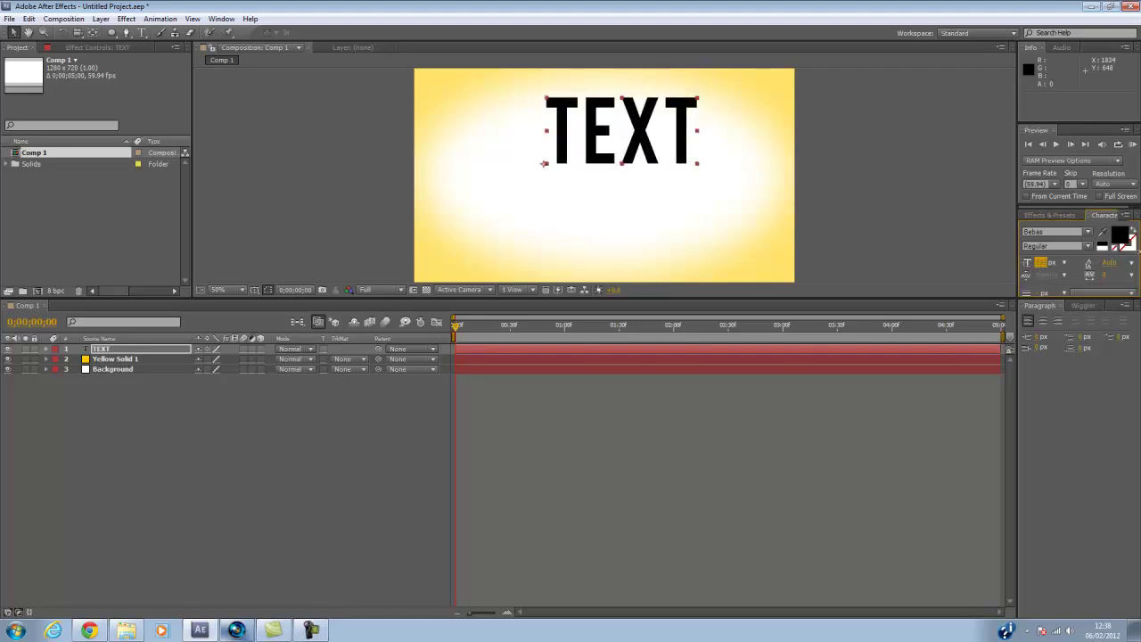
drag(692, 154, 704, 186)
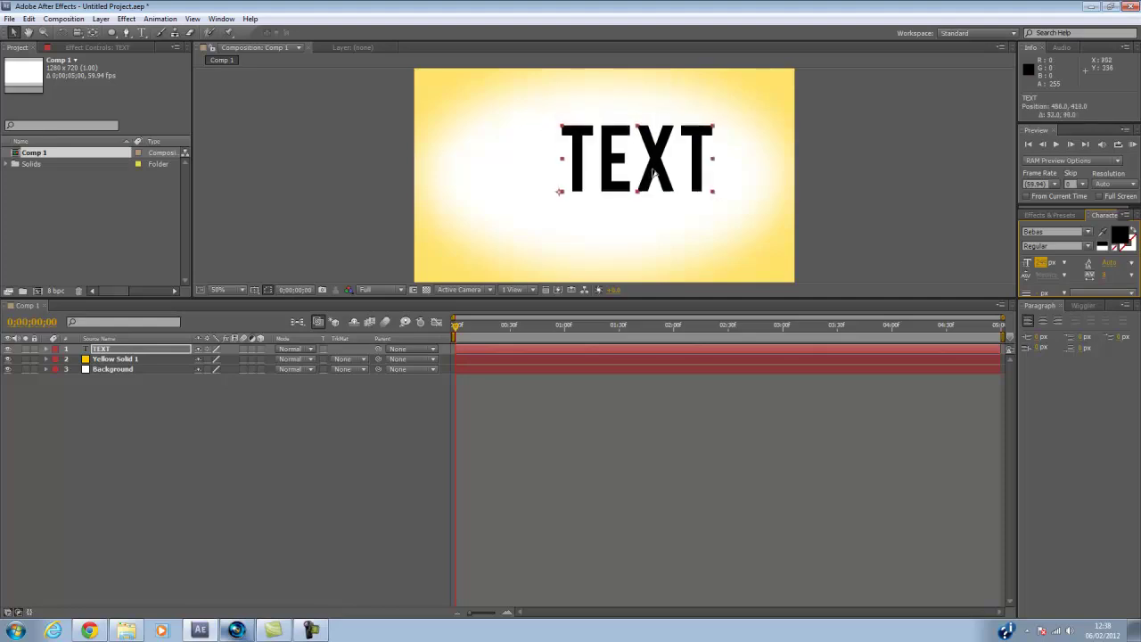
drag(1042, 263, 1026, 263)
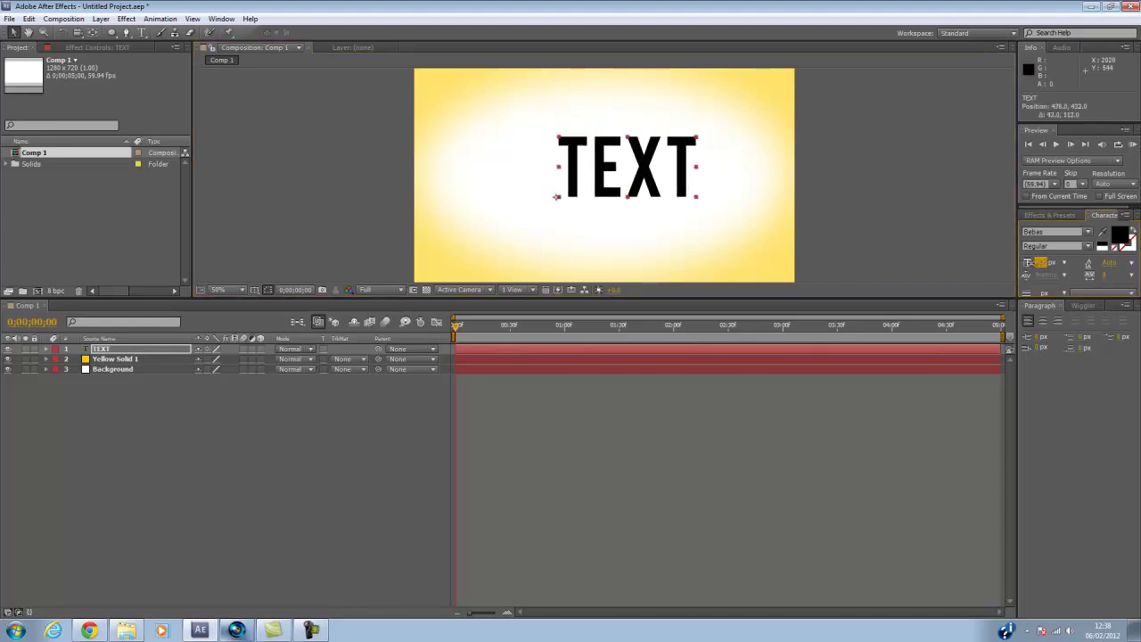
Step: Using the title/action safe guides, shift TEXT further right, then hide the guides
click(254, 290)
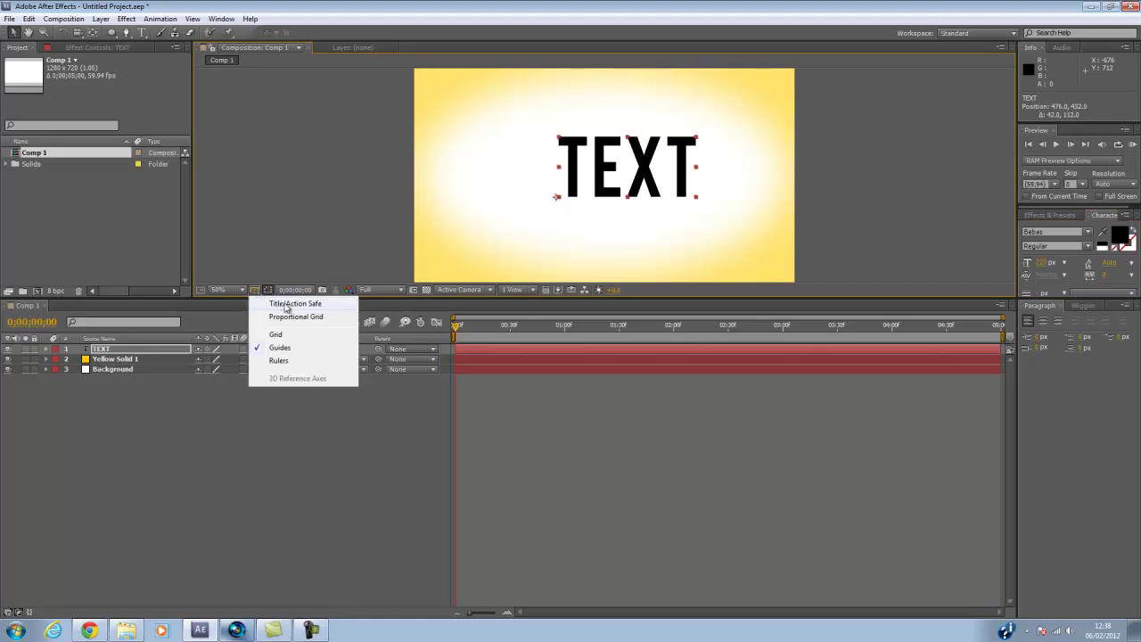
click(291, 308)
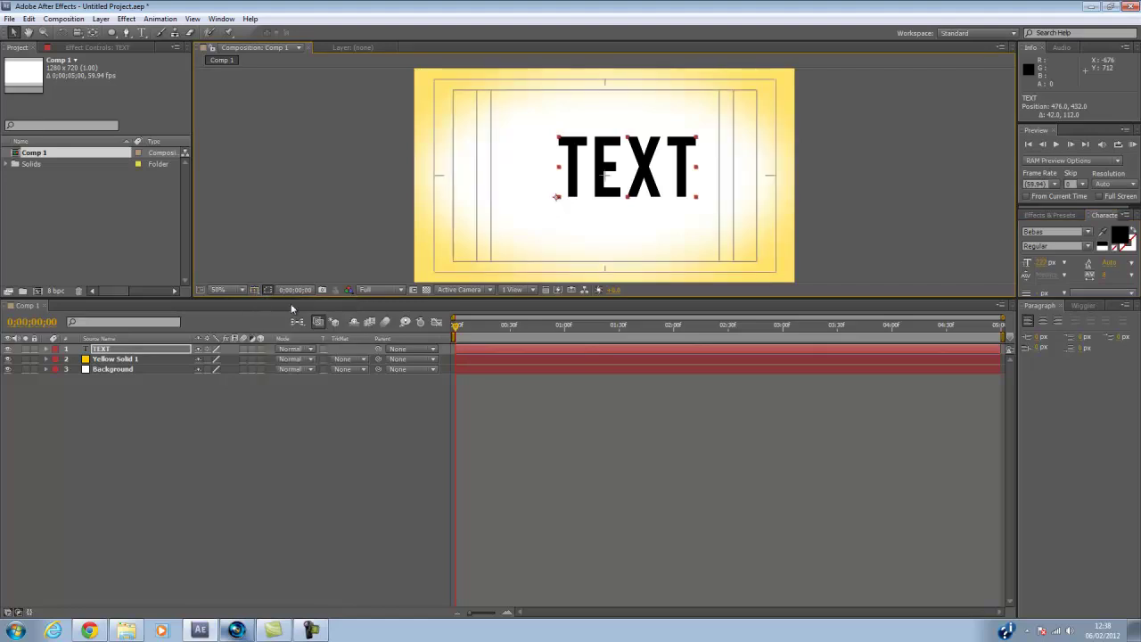
drag(625, 199, 652, 177)
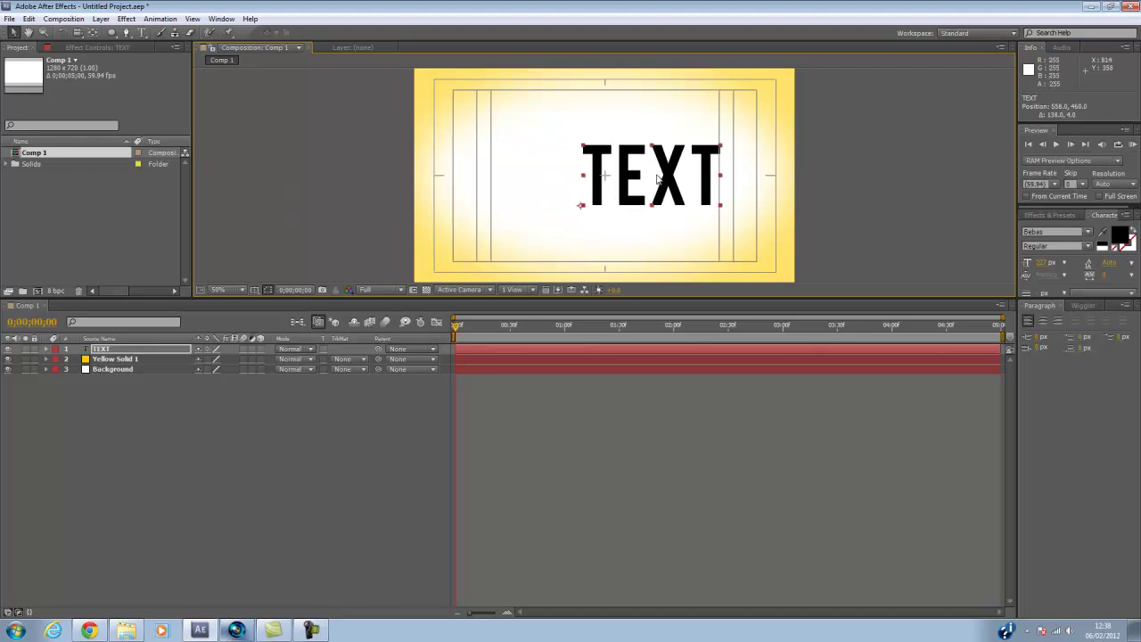
drag(656, 177, 664, 166)
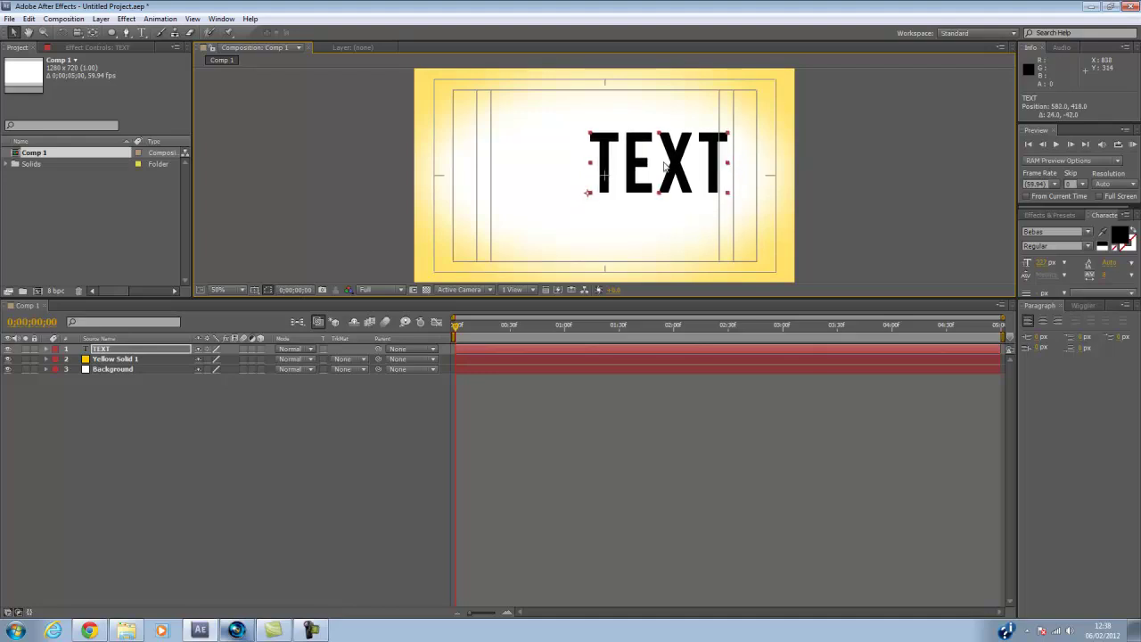
click(262, 293)
click(277, 304)
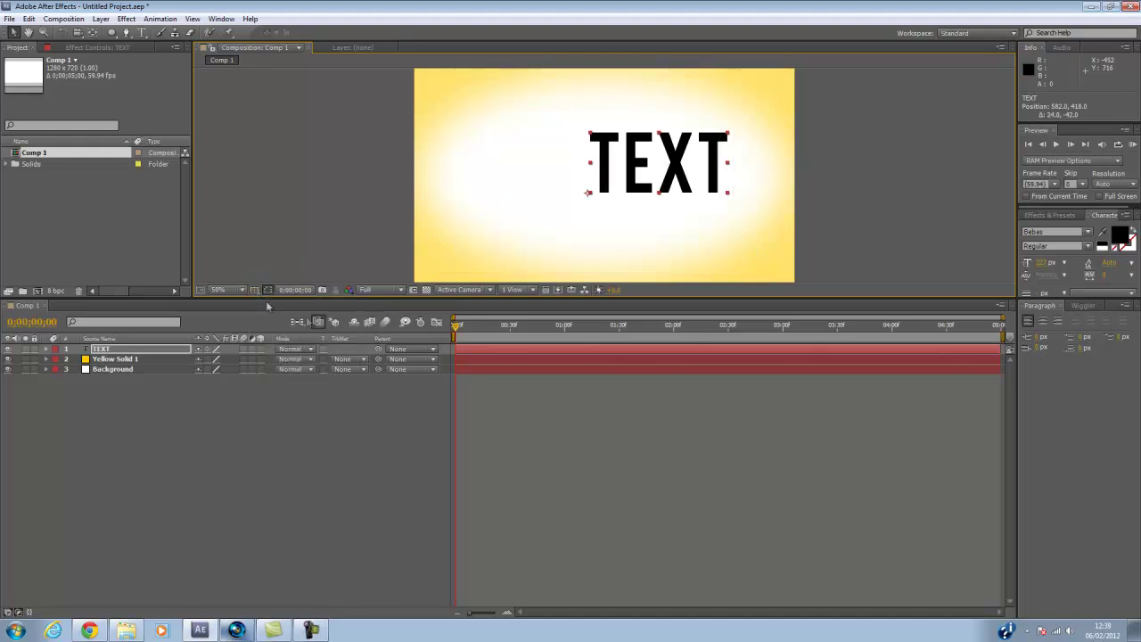
click(144, 33)
Step: Add a 'WEBSITE NAME' line, shrink its font size, and centre it under TEXT
click(603, 221)
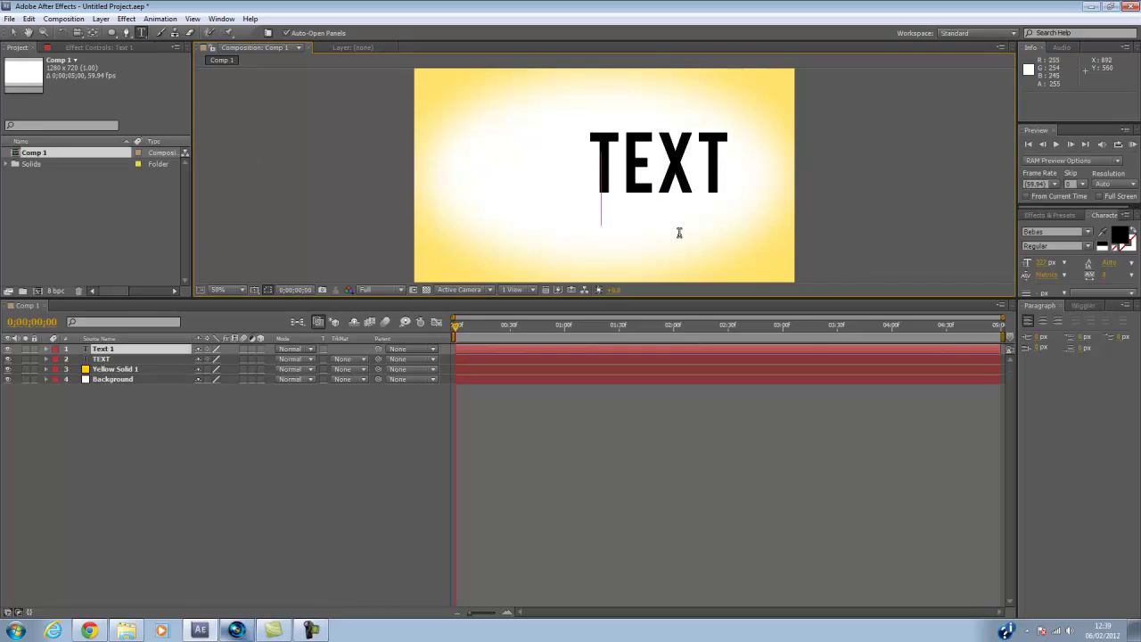
text(WE)
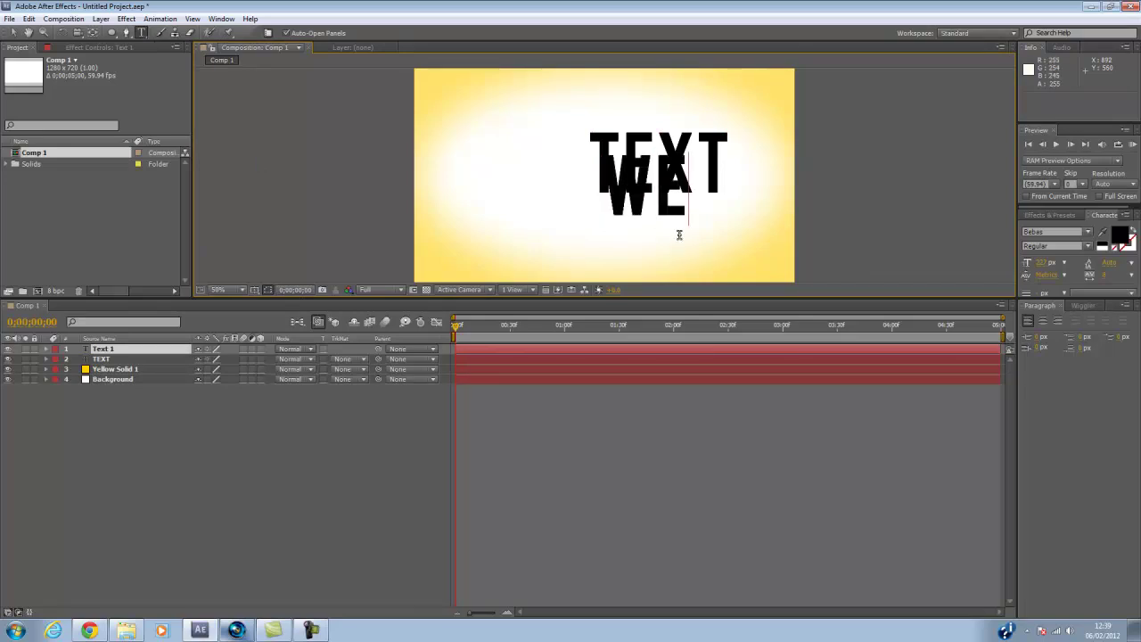
text(BSIT)
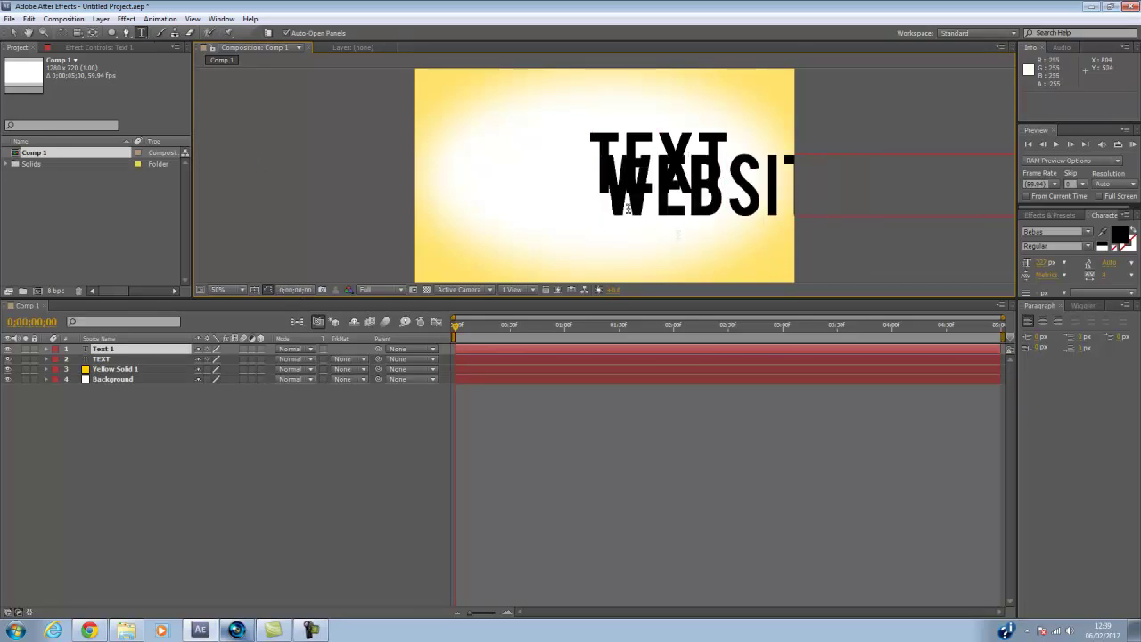
key(KP_Enter)
key(v)
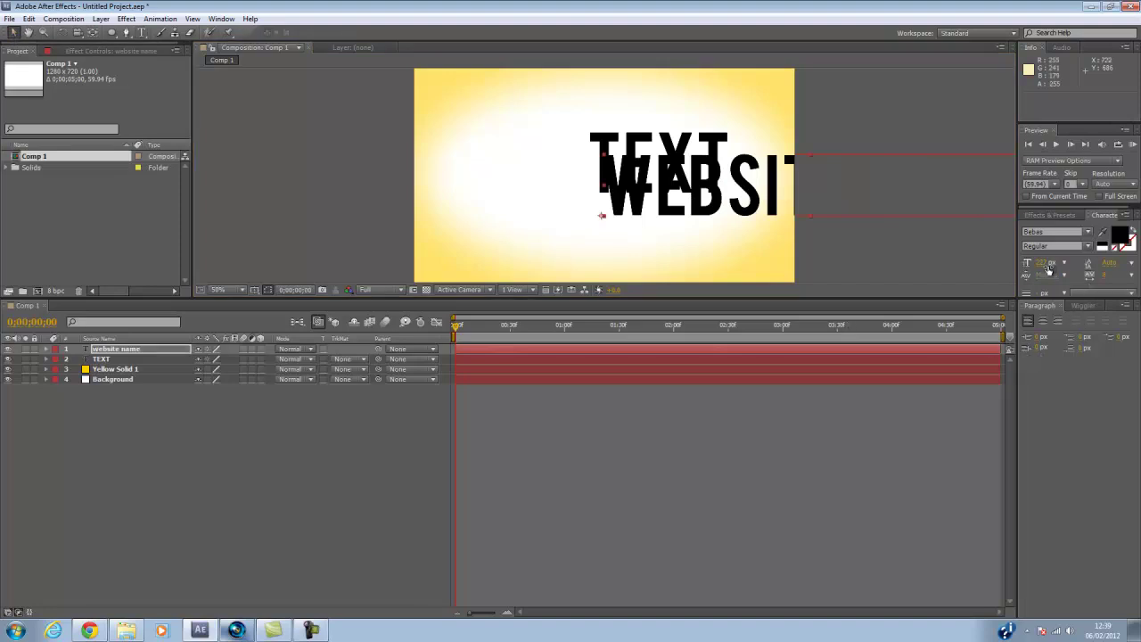
drag(1049, 269, 939, 265)
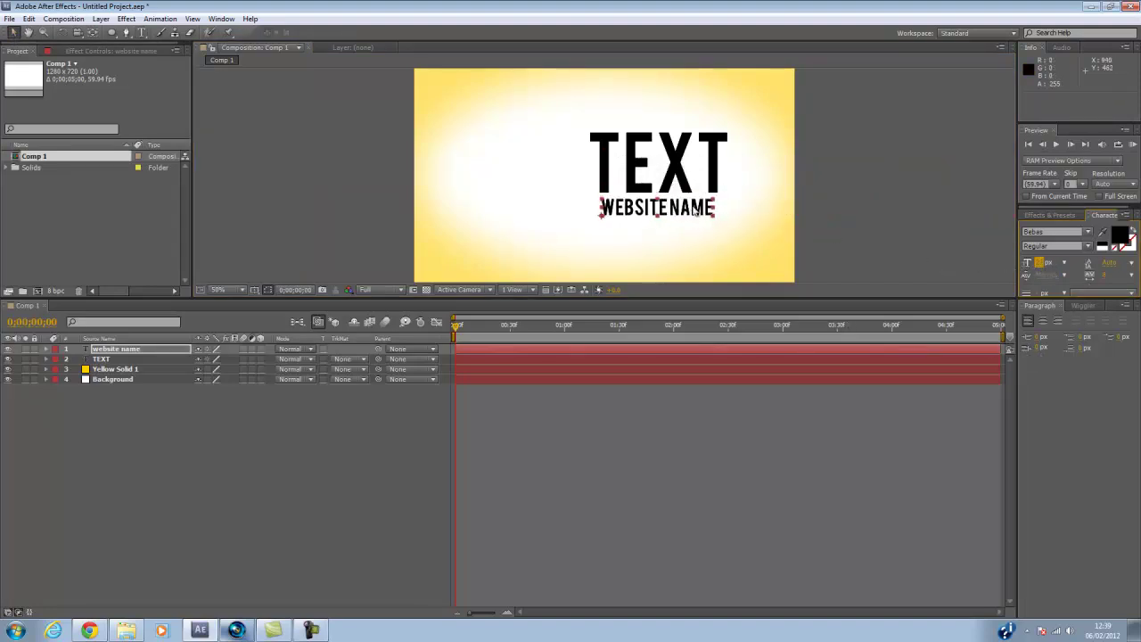
click(820, 219)
click(689, 209)
drag(689, 209, 692, 208)
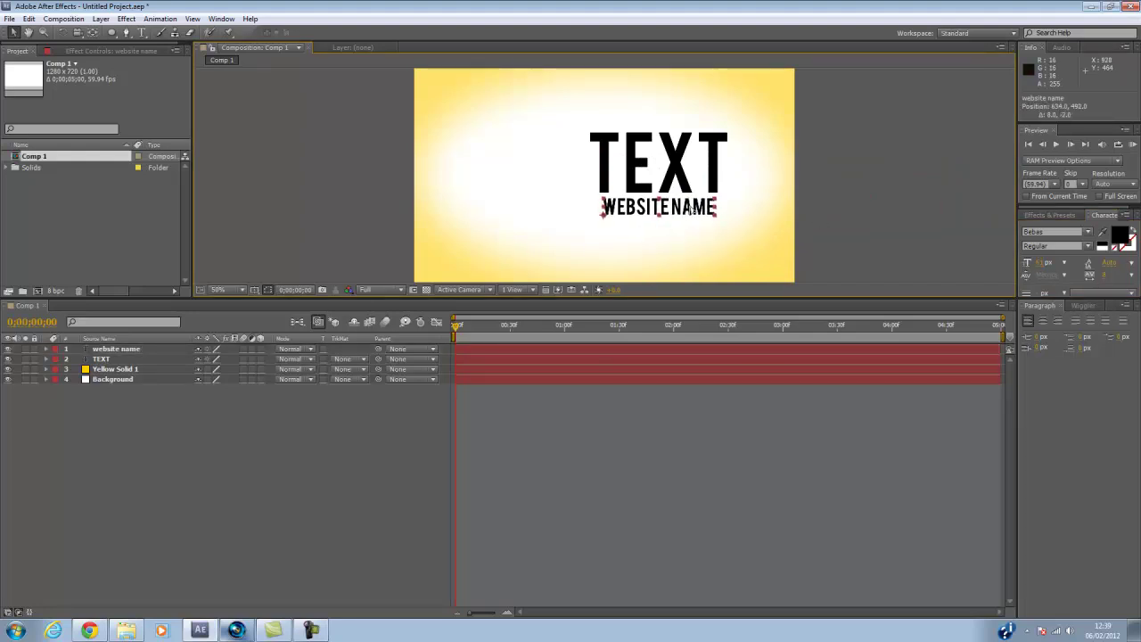
click(876, 224)
Step: In Explorer's Character Render folder, select the Charizard redners.png image
click(126, 630)
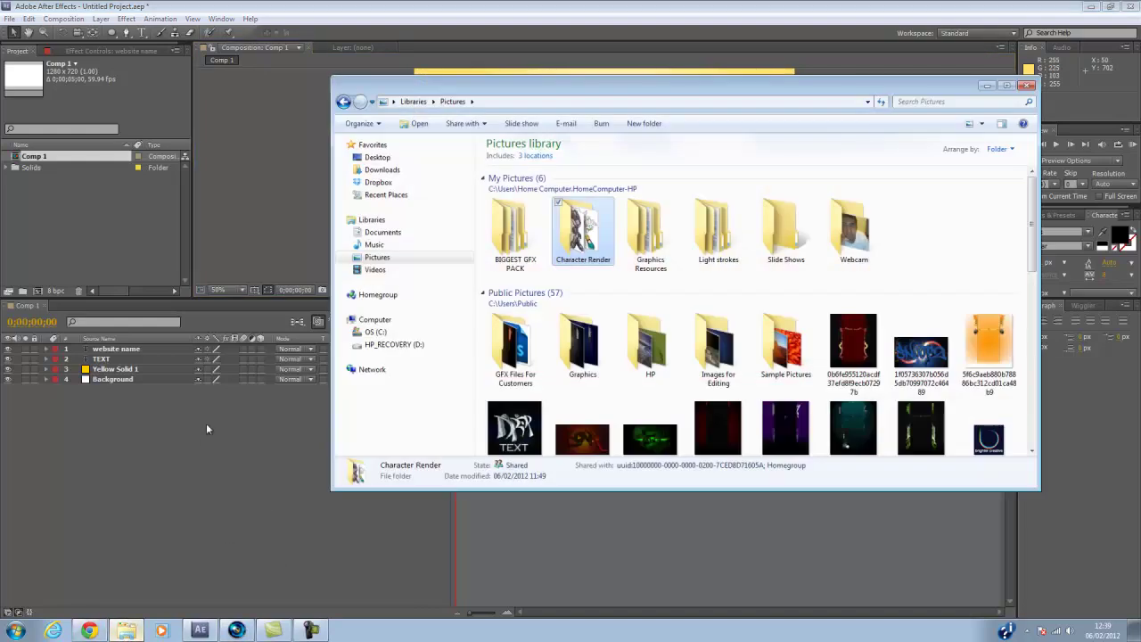
double_click(594, 257)
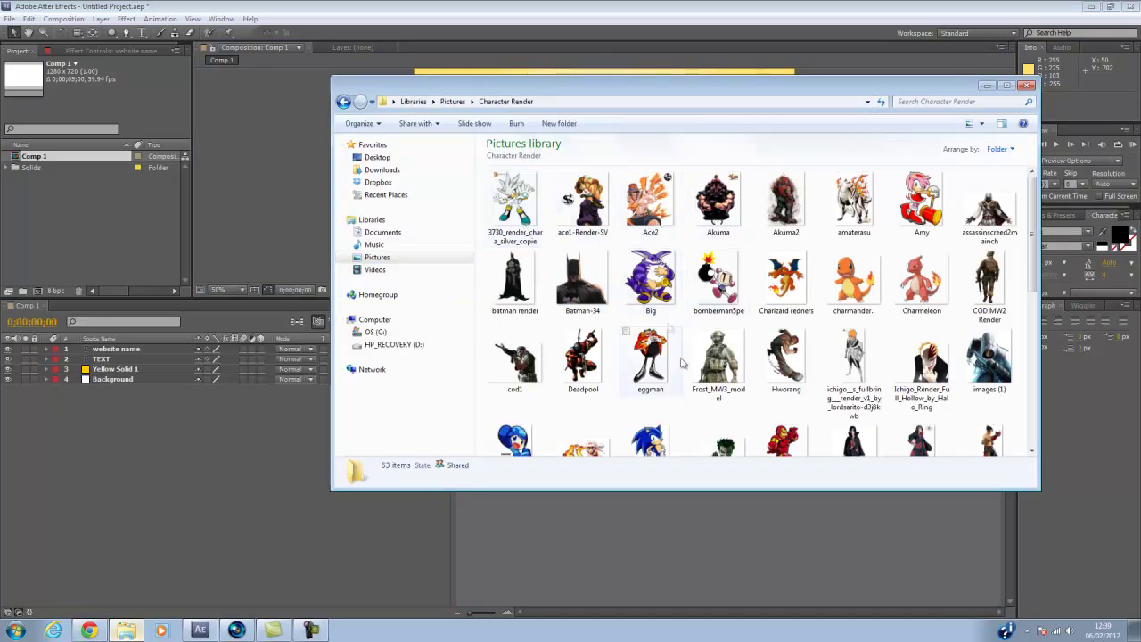
scroll(704, 365, down, 2)
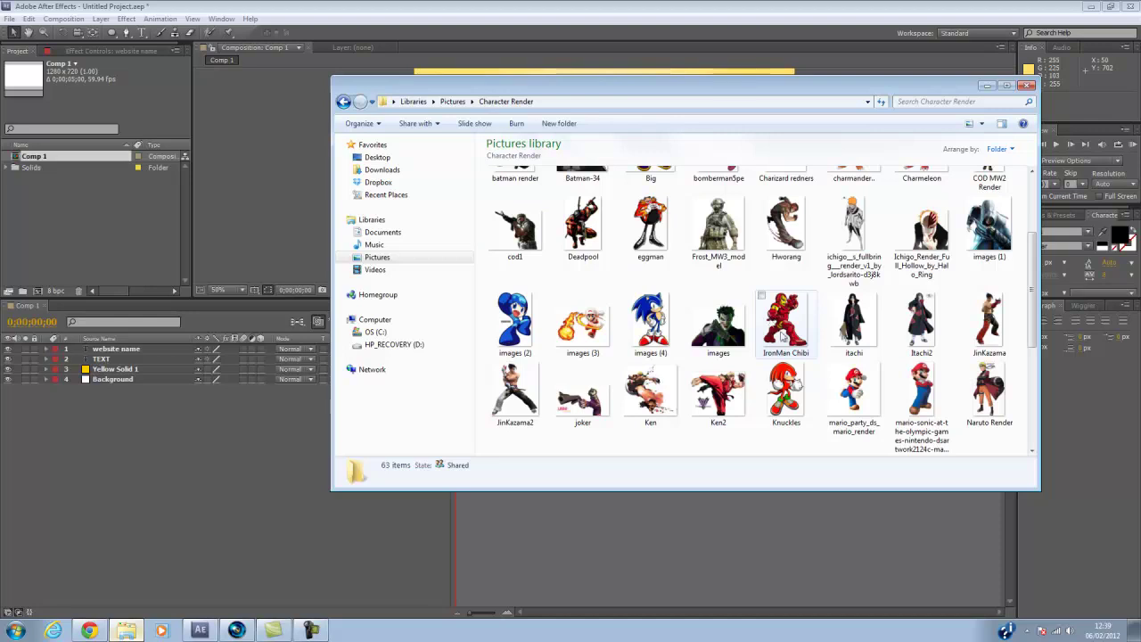
scroll(784, 337, down, 4)
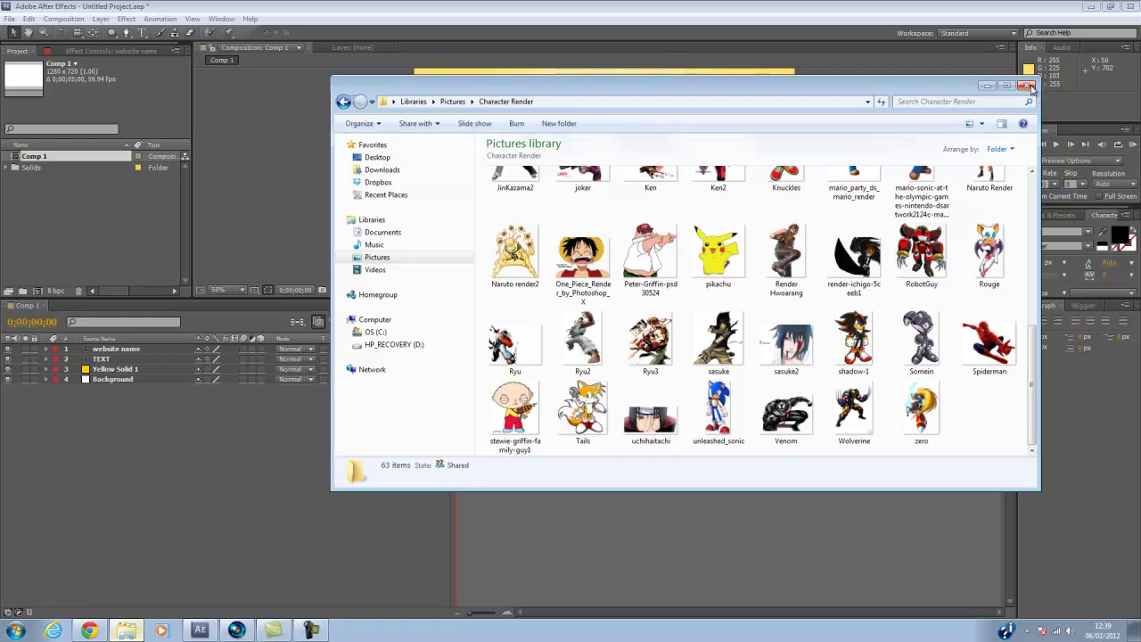
scroll(624, 393, up, 5)
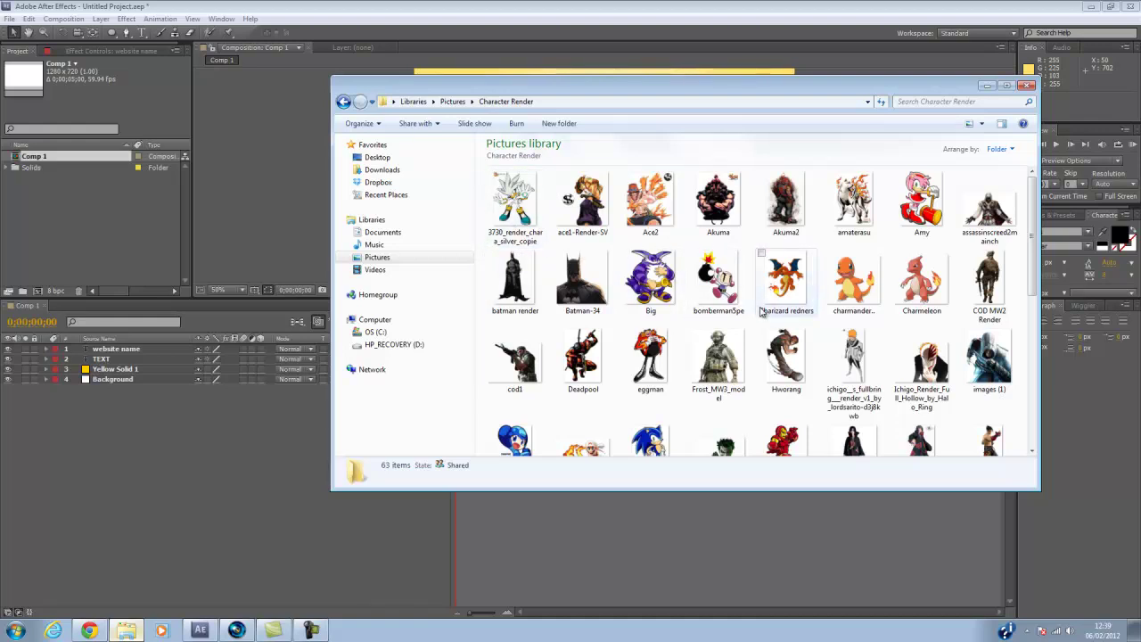
click(764, 303)
click(42, 215)
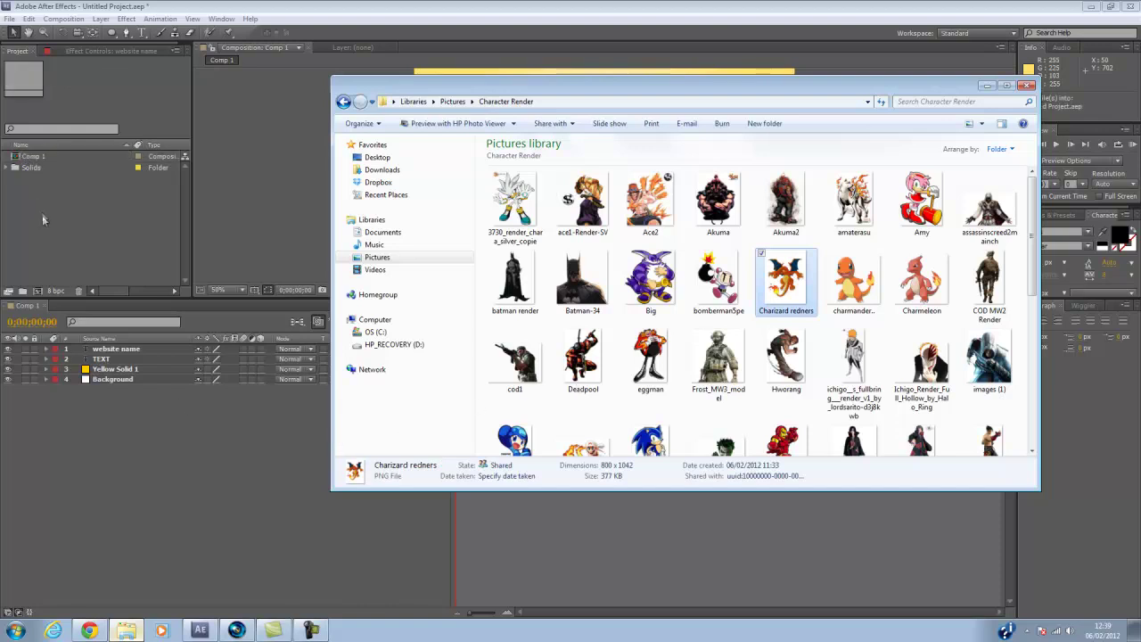
Step: Import Charizard redners.png and place it as the top layer of Comp 1
drag(42, 215, 43, 215)
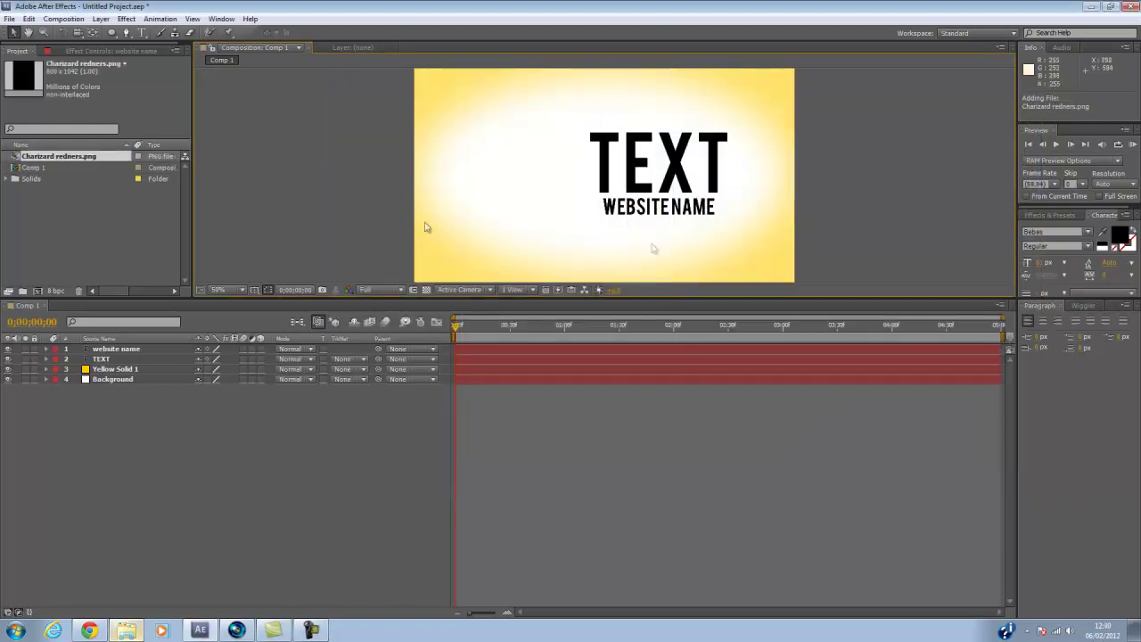
click(65, 161)
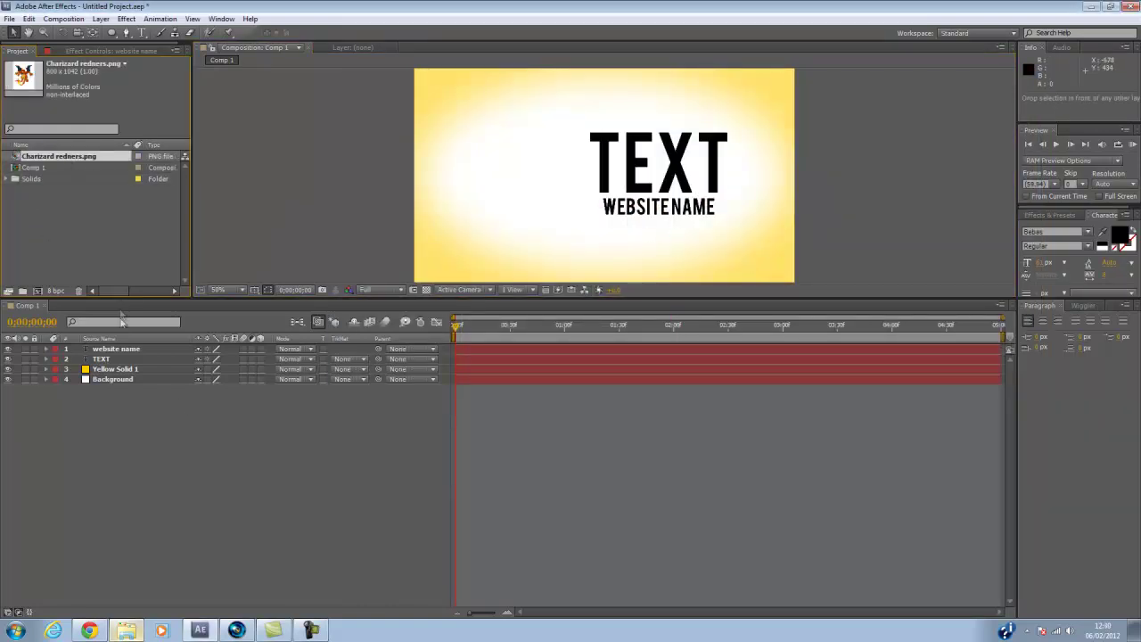
drag(125, 347, 136, 349)
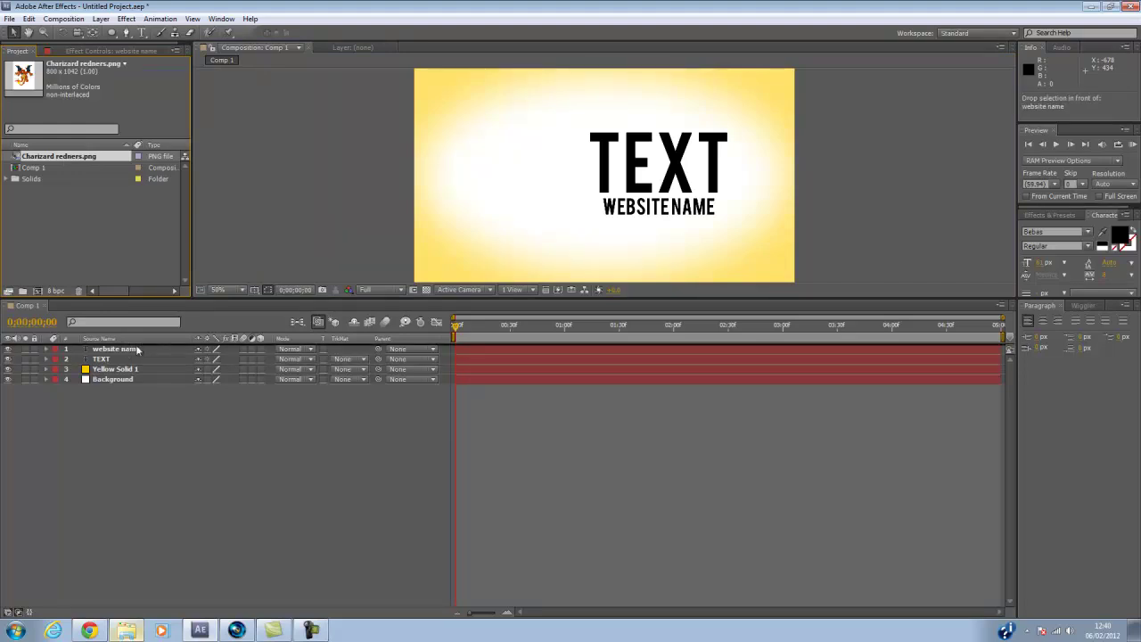
drag(137, 349, 138, 352)
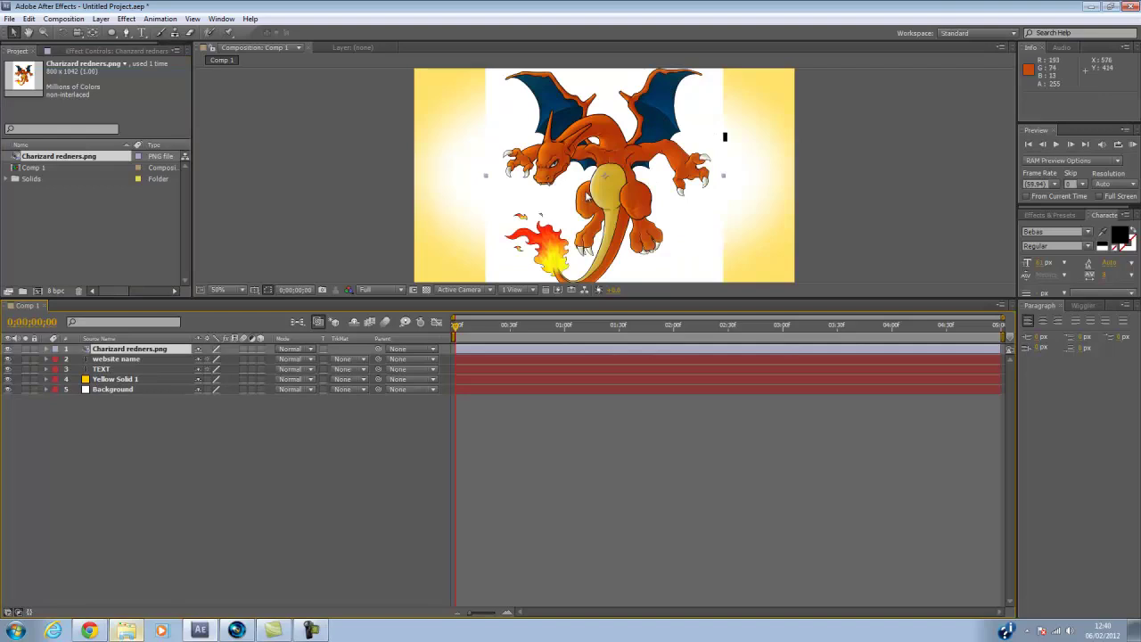
Step: Move the Charizard image left of centre in the frame
drag(588, 197, 569, 129)
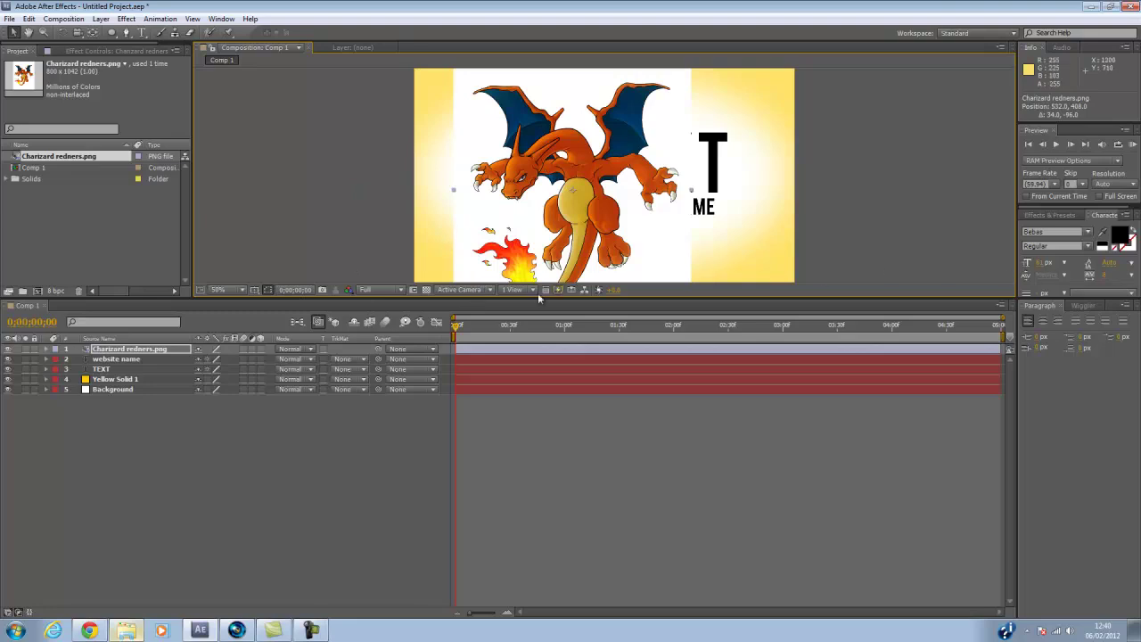
key(ctrl+t)
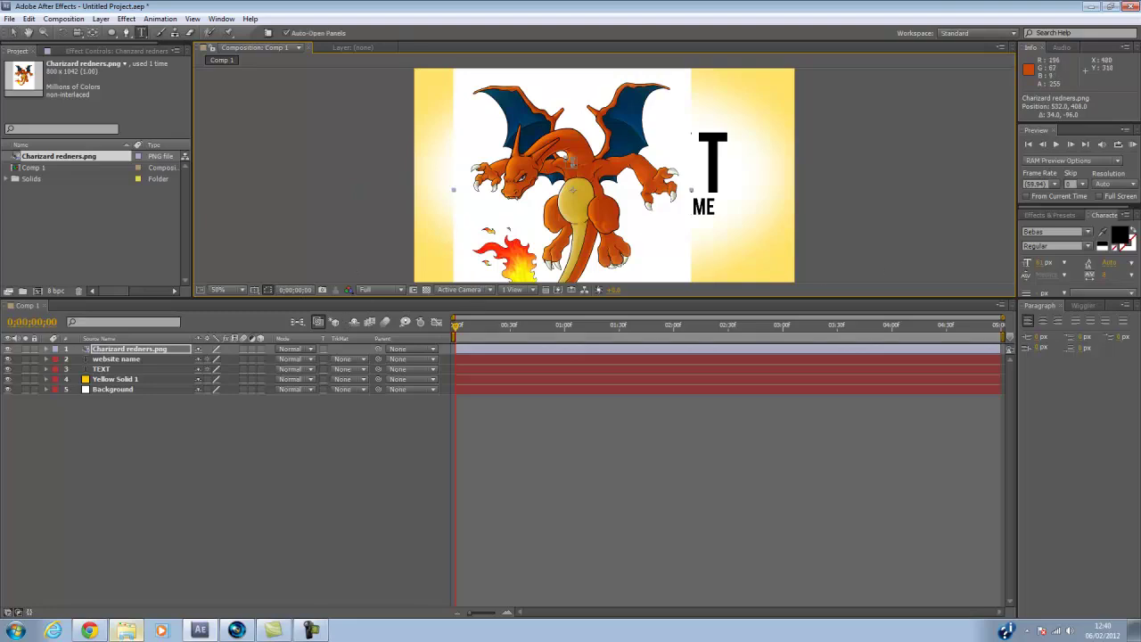
key(v)
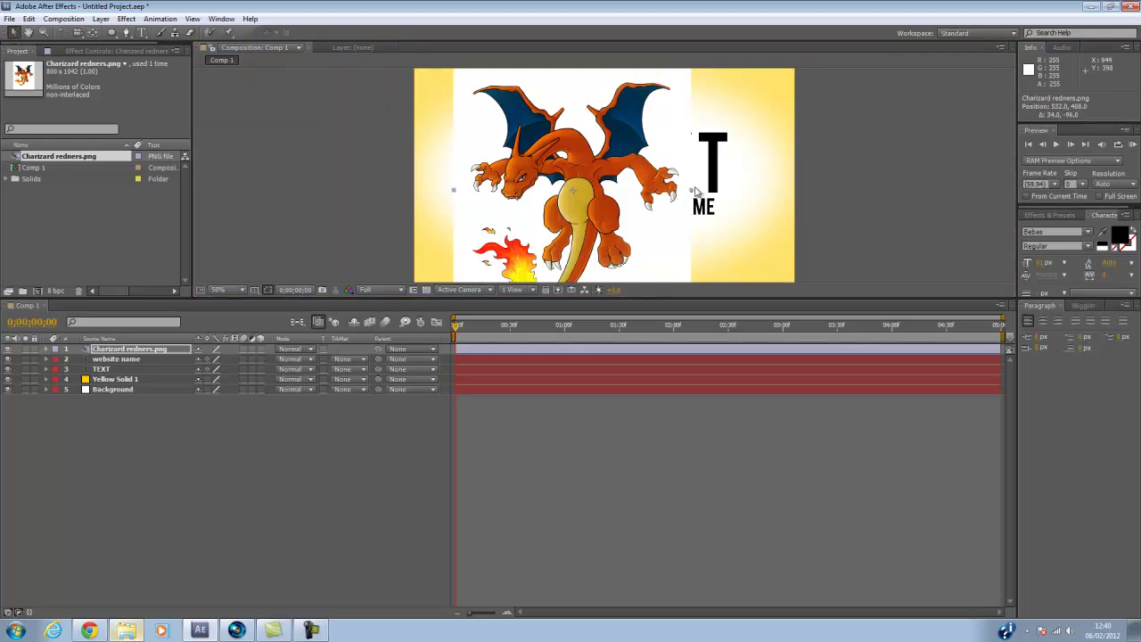
Step: Zoom the view out and shrink the Charizard image to about half size
key(comma)
key(comma)
key(comma)
key(comma)
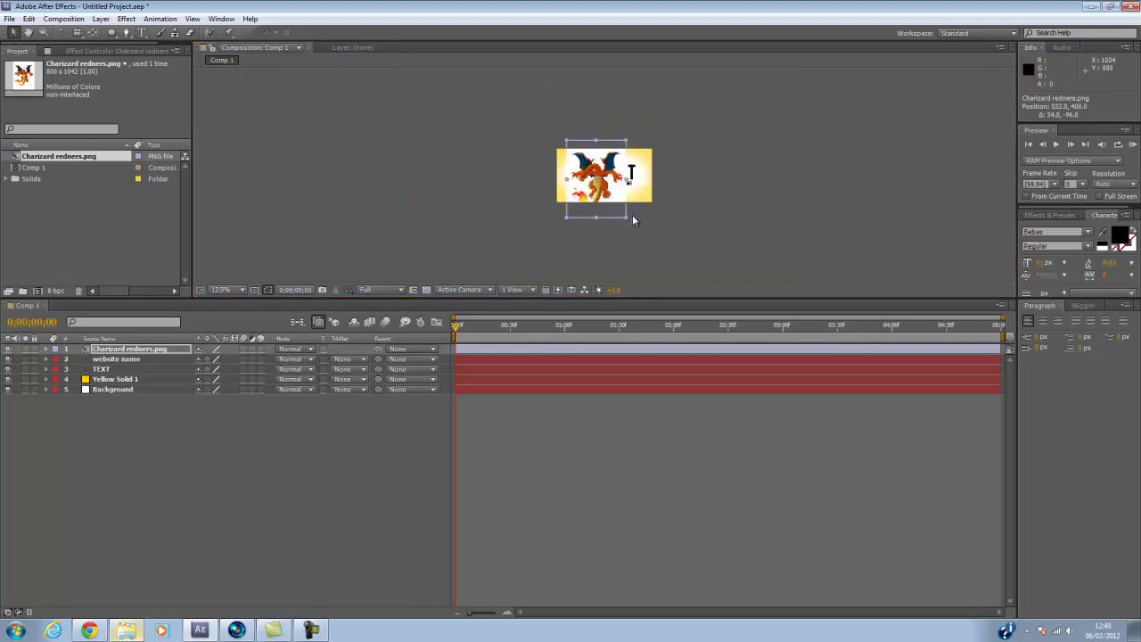
drag(626, 216, 609, 201)
key(ctrl+z)
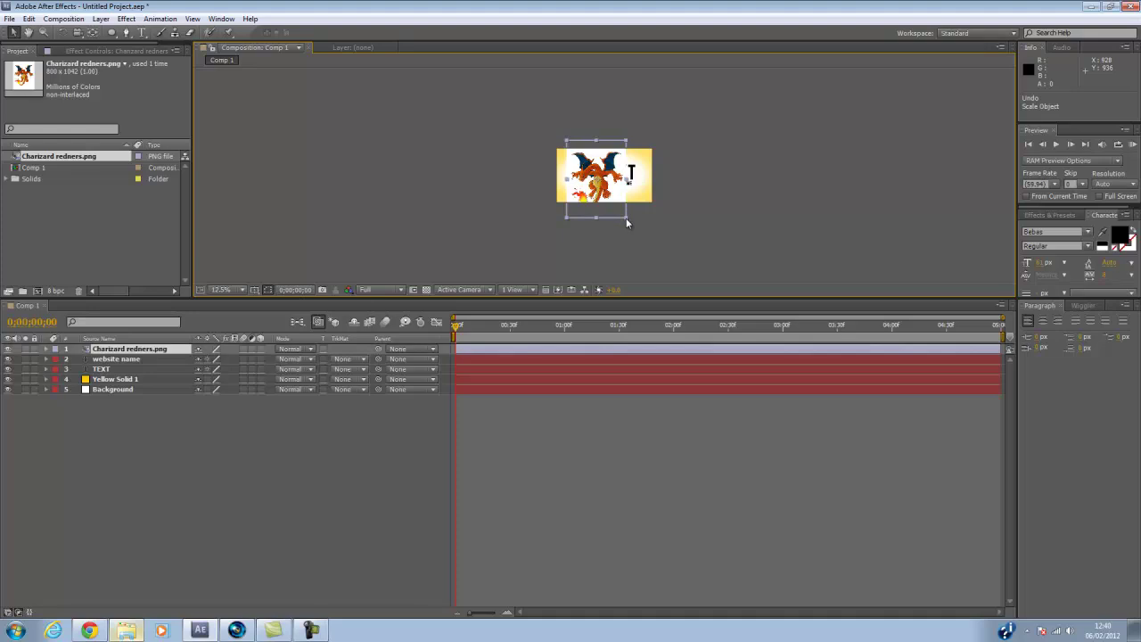
drag(627, 217, 610, 204)
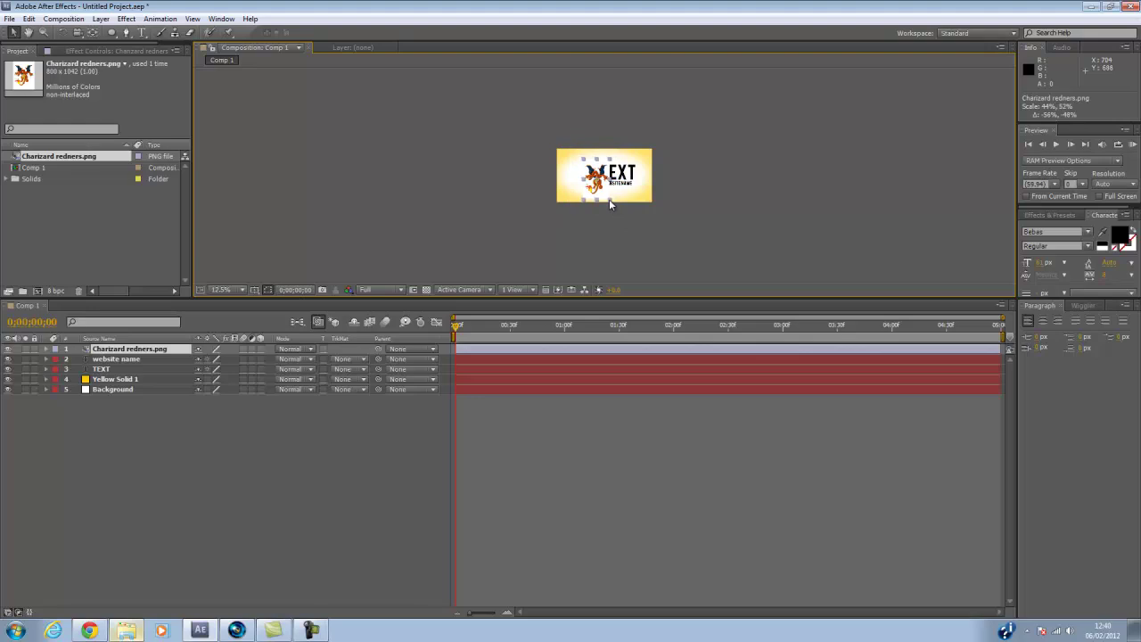
key(ctrl+z)
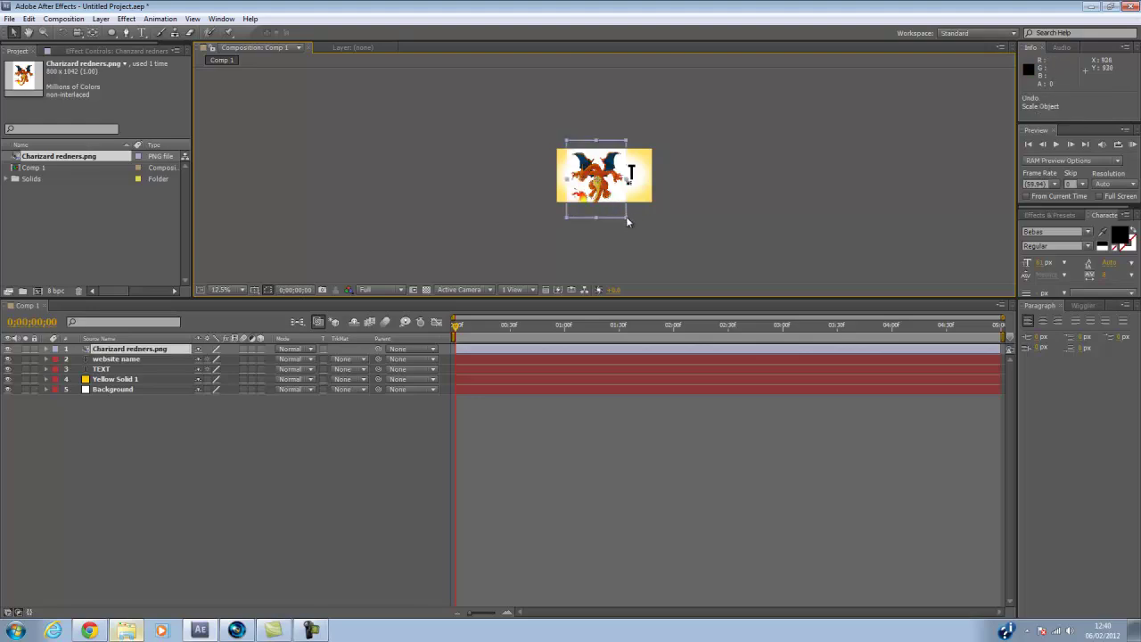
drag(626, 221, 610, 202)
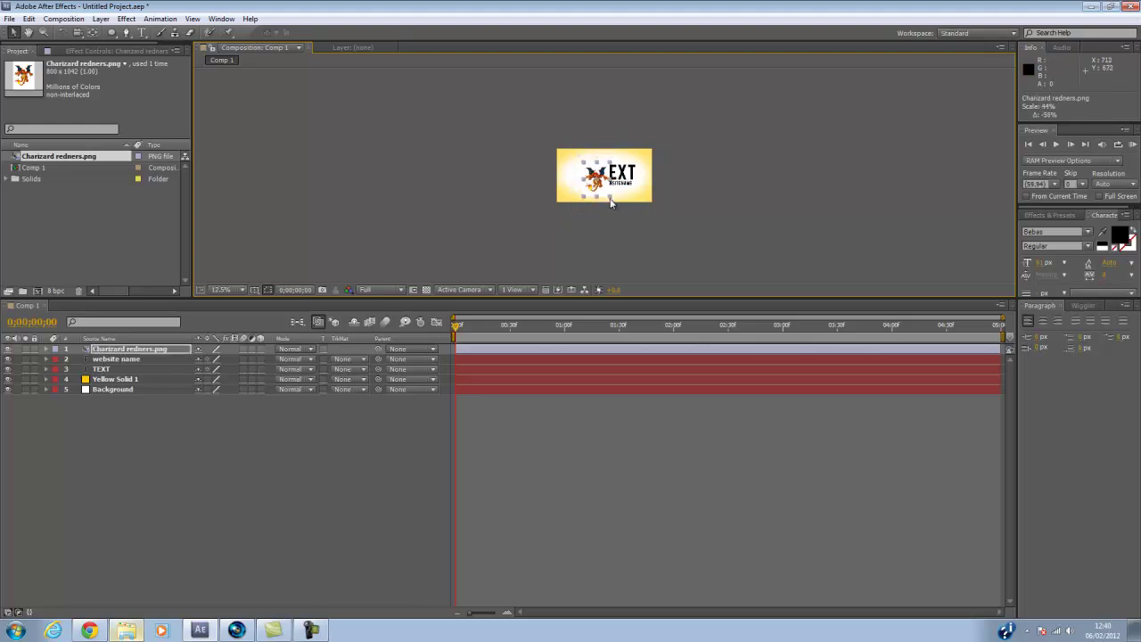
Step: At 50% view, move Charizard up and left beside the TEXT and WEBSITE NAME titles
key(period)
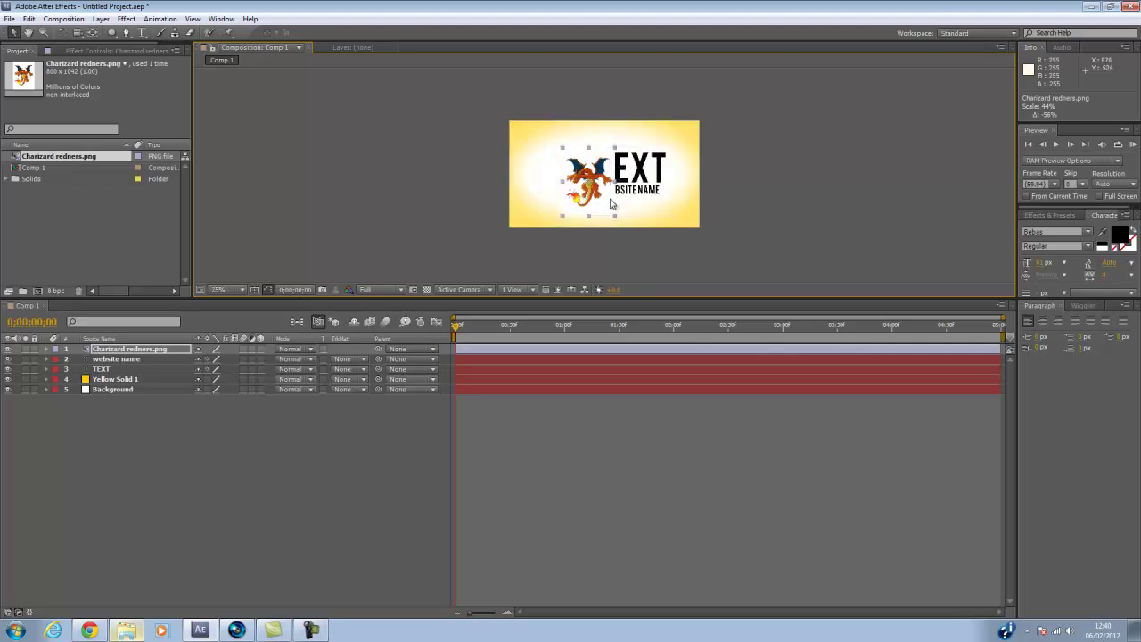
key(period)
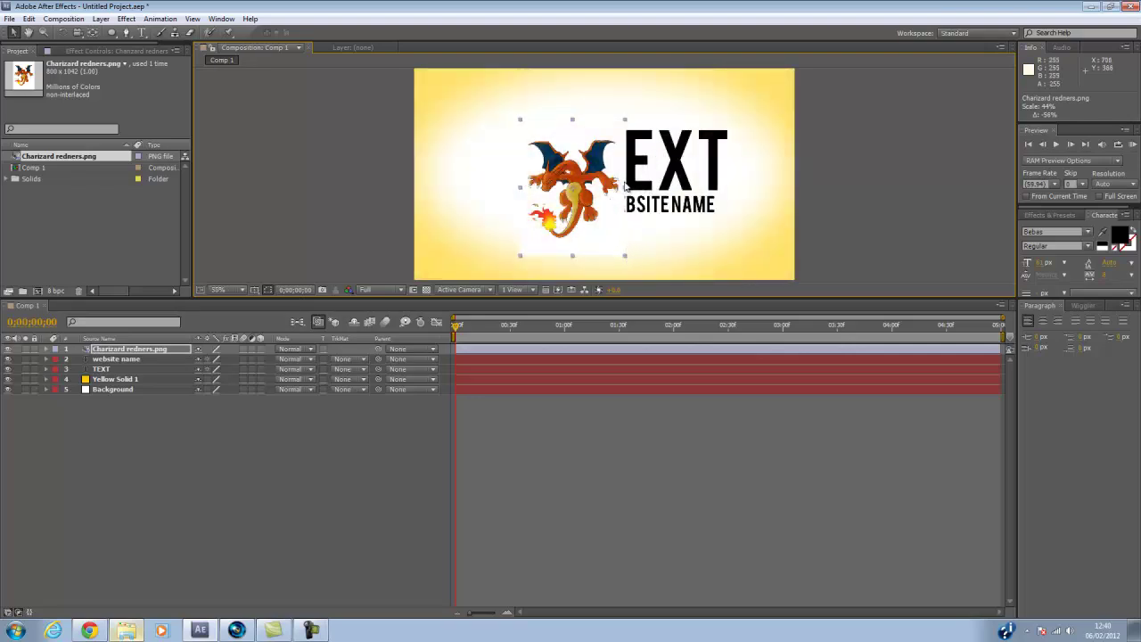
drag(624, 188, 571, 195)
key(ctrl+z)
key(ctrl+z)
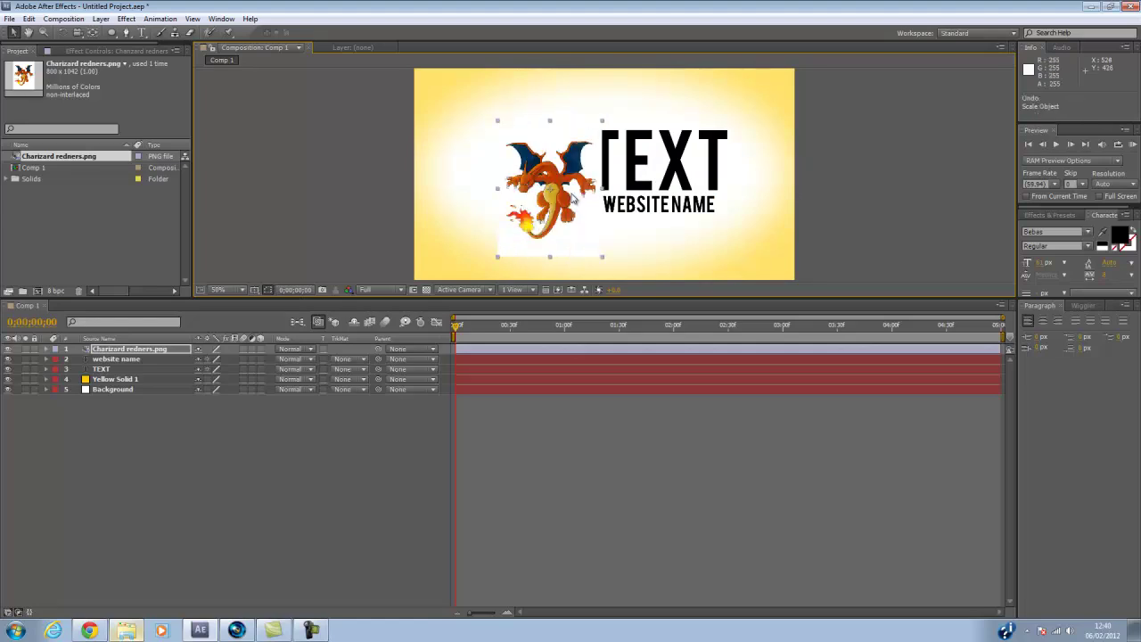
drag(551, 193, 527, 181)
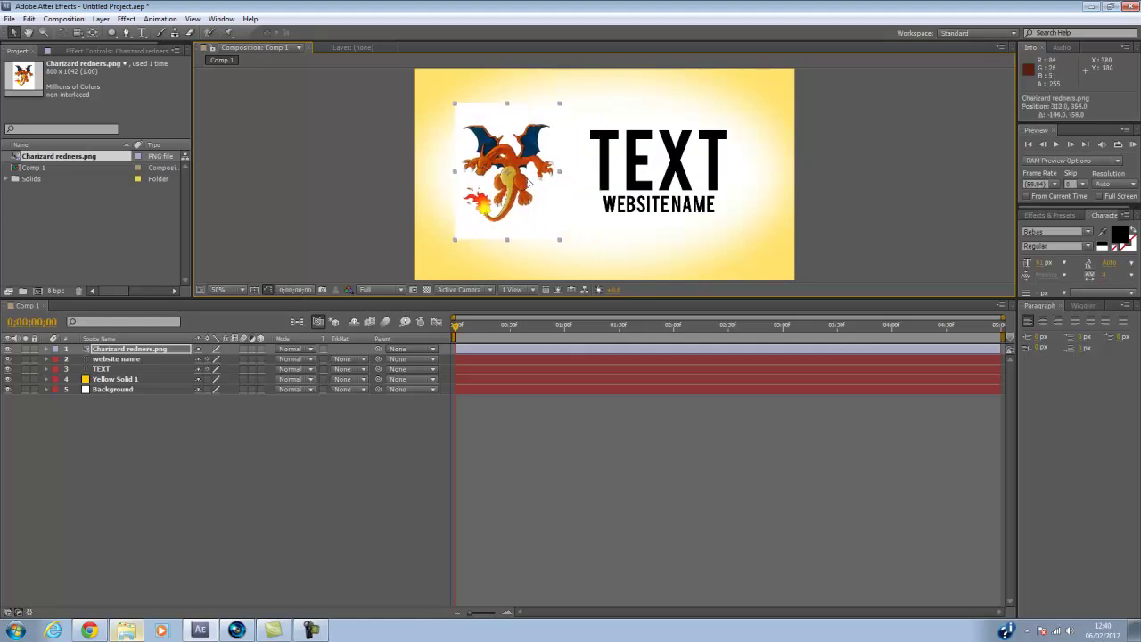
Step: Nudge Charizard right and apply the Color Key effect to it
drag(530, 183, 537, 183)
click(1060, 216)
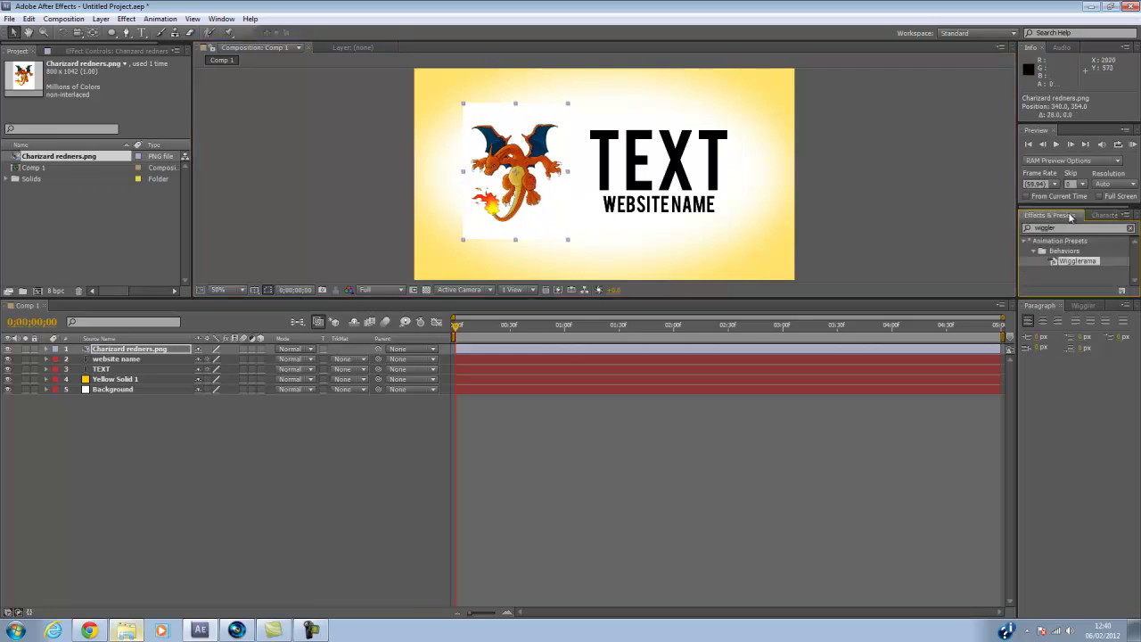
double_click(1074, 227)
text(co)
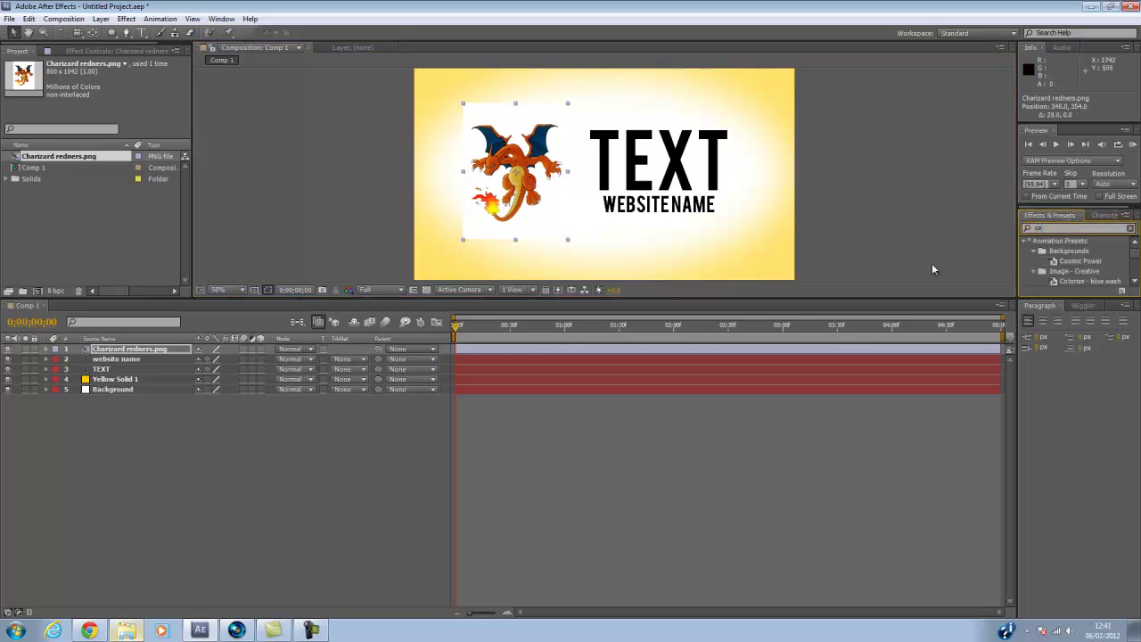
text(lor k)
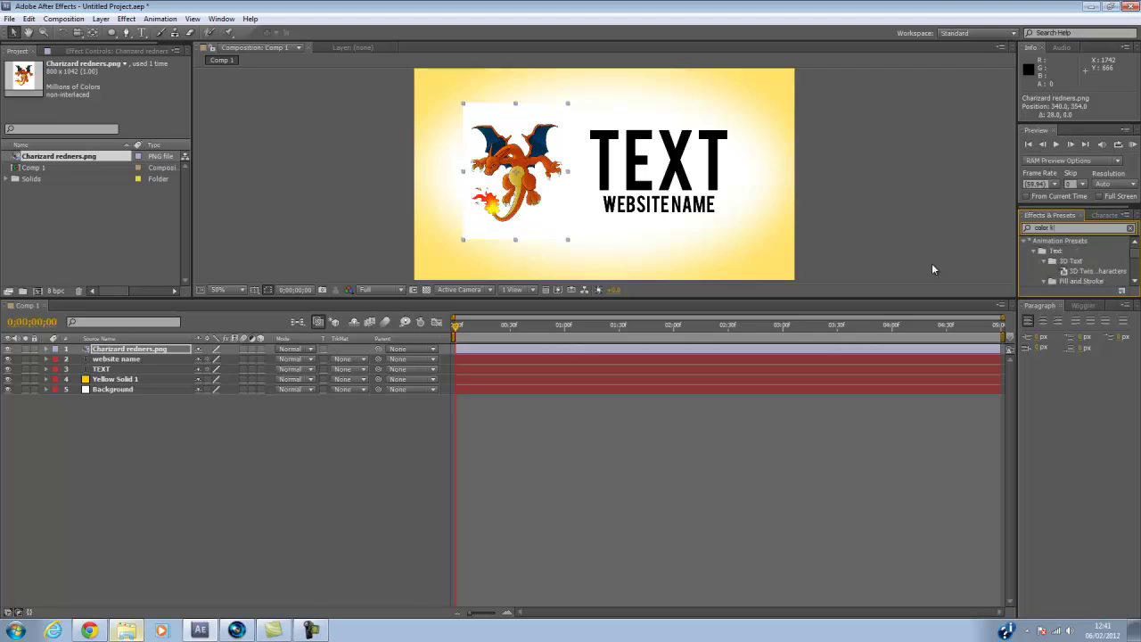
text(ey)
drag(1063, 250, 150, 355)
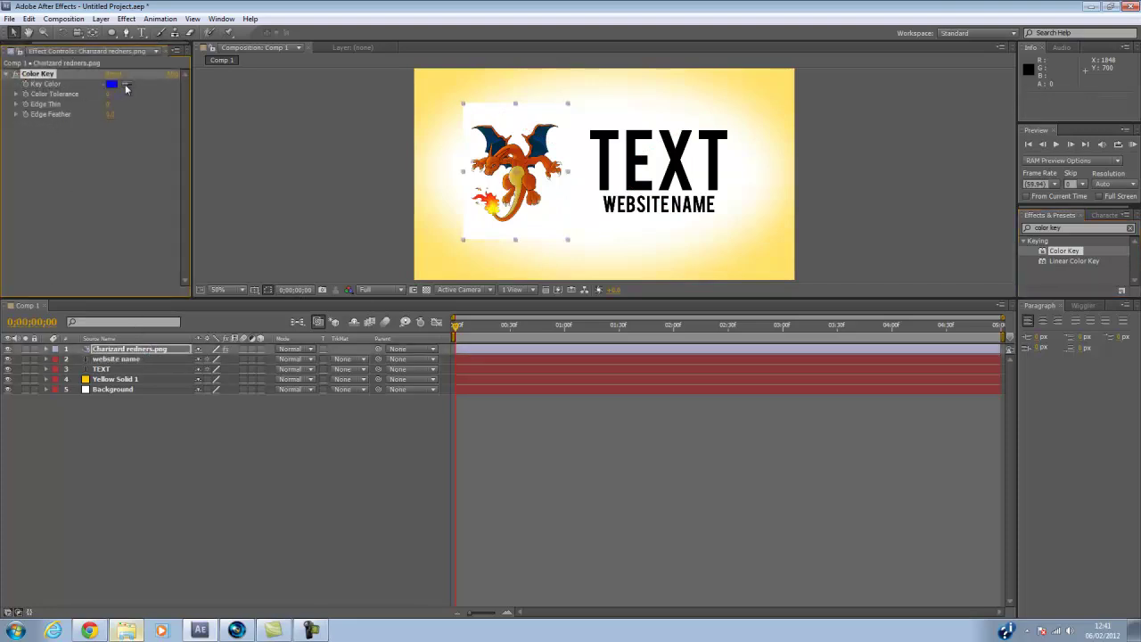
Step: Key out Charizard's white background and scale the image up to 48%
click(126, 86)
click(558, 215)
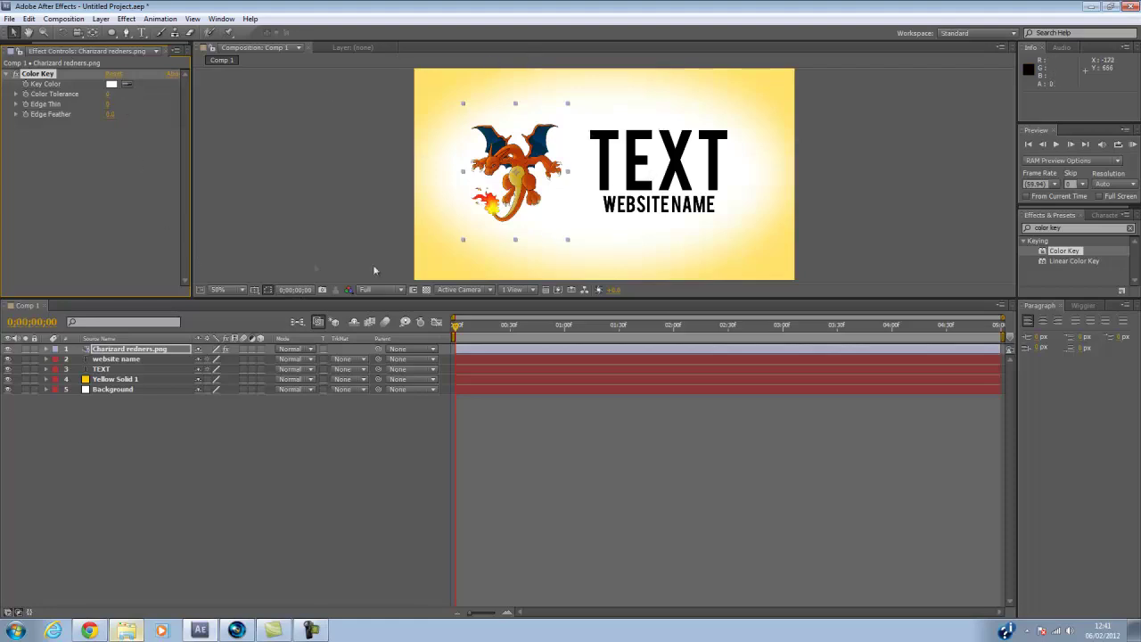
click(275, 225)
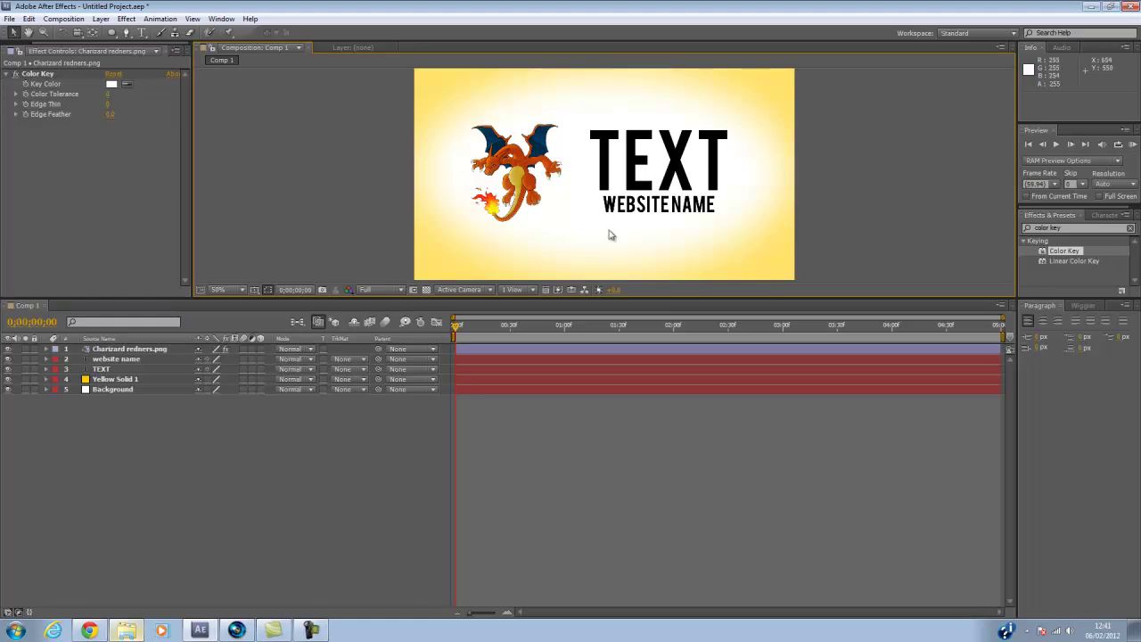
click(107, 350)
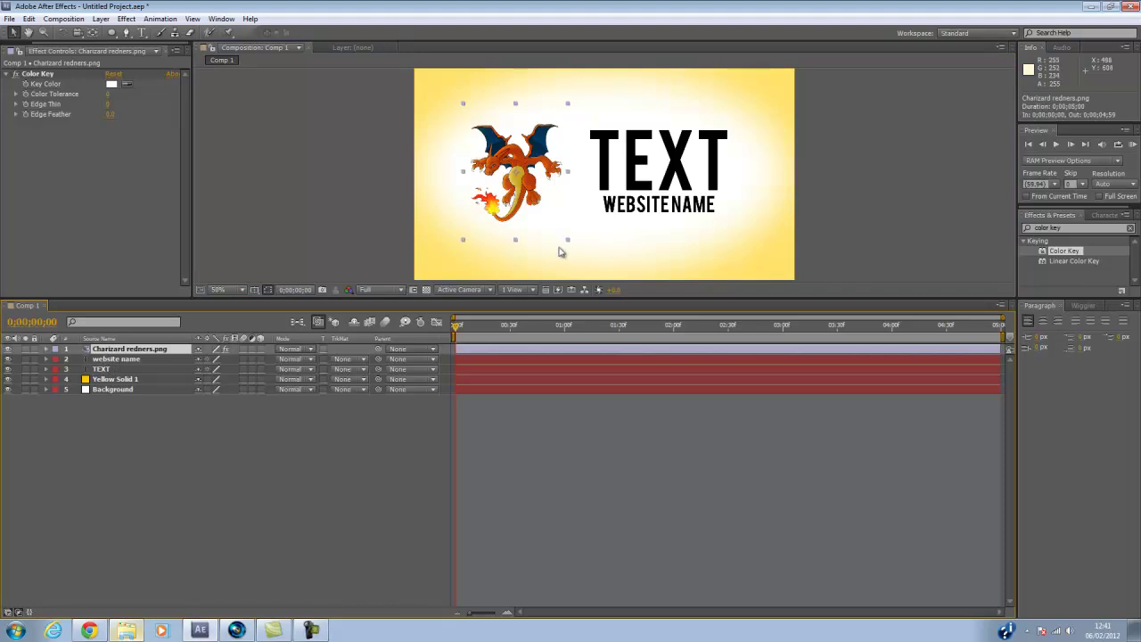
drag(568, 244, 585, 255)
click(349, 221)
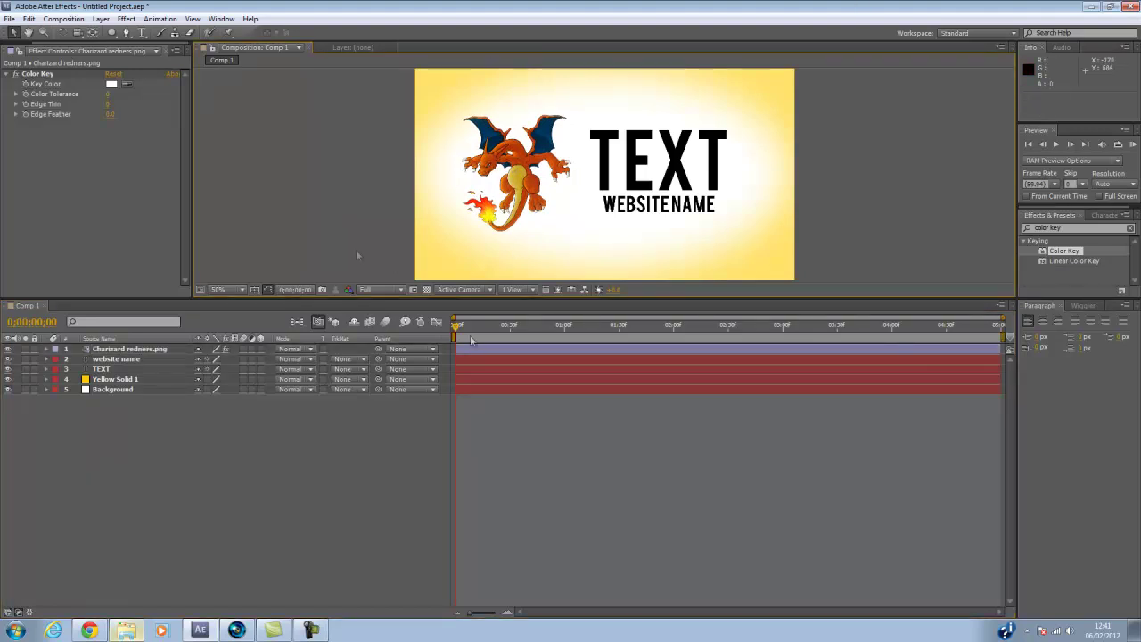
Step: Add a new Null Object layer, Null 1, to the composition
click(101, 18)
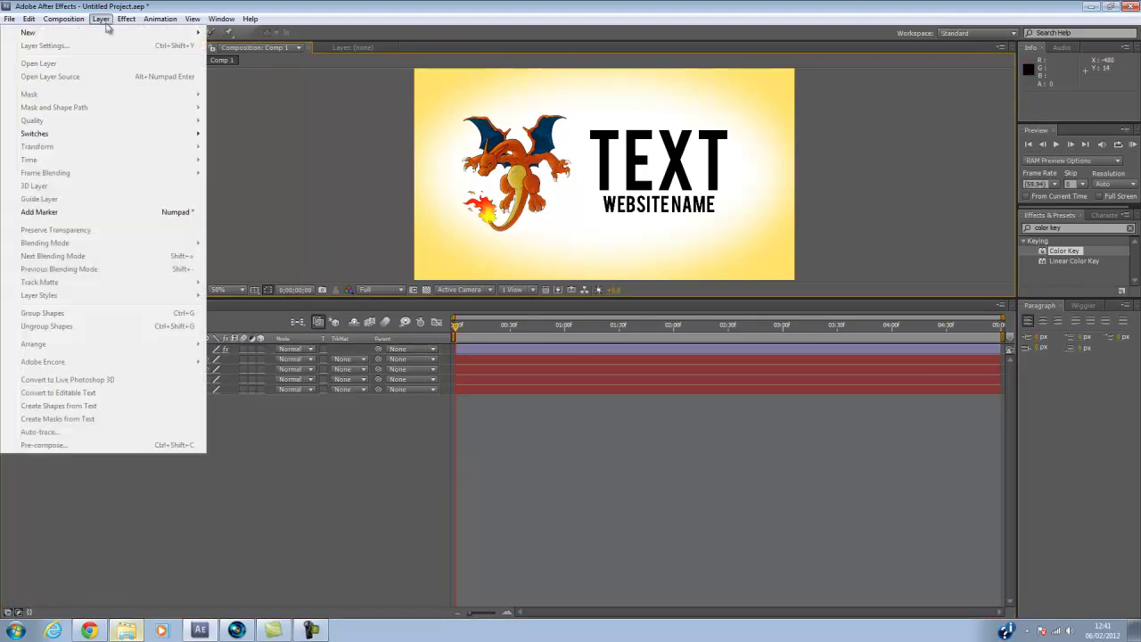
mouse_move(107, 34)
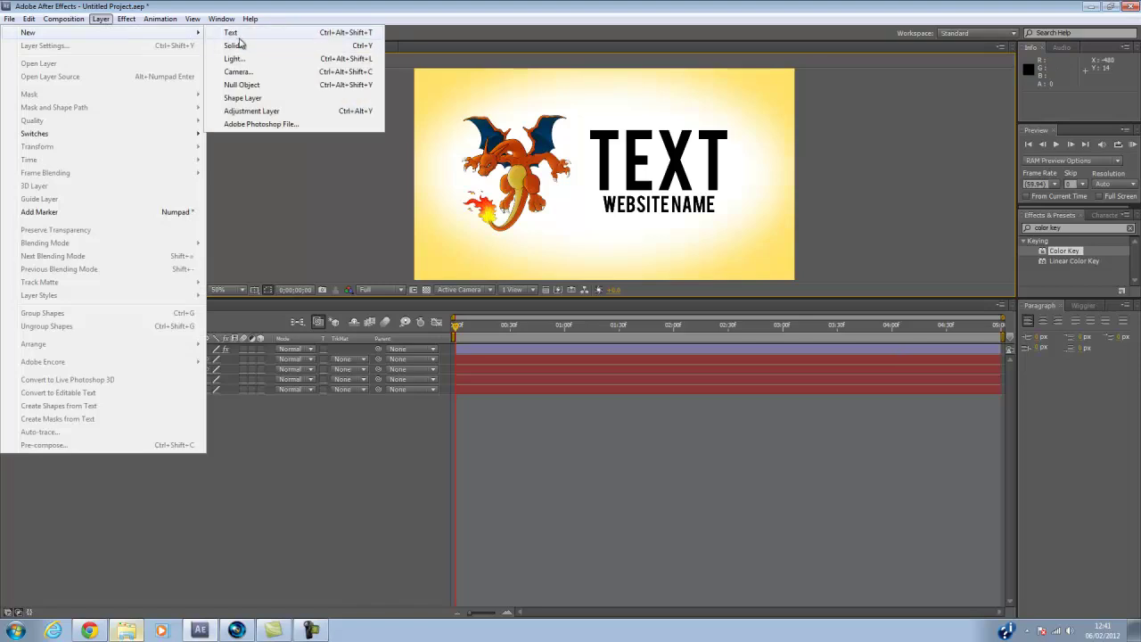
click(241, 84)
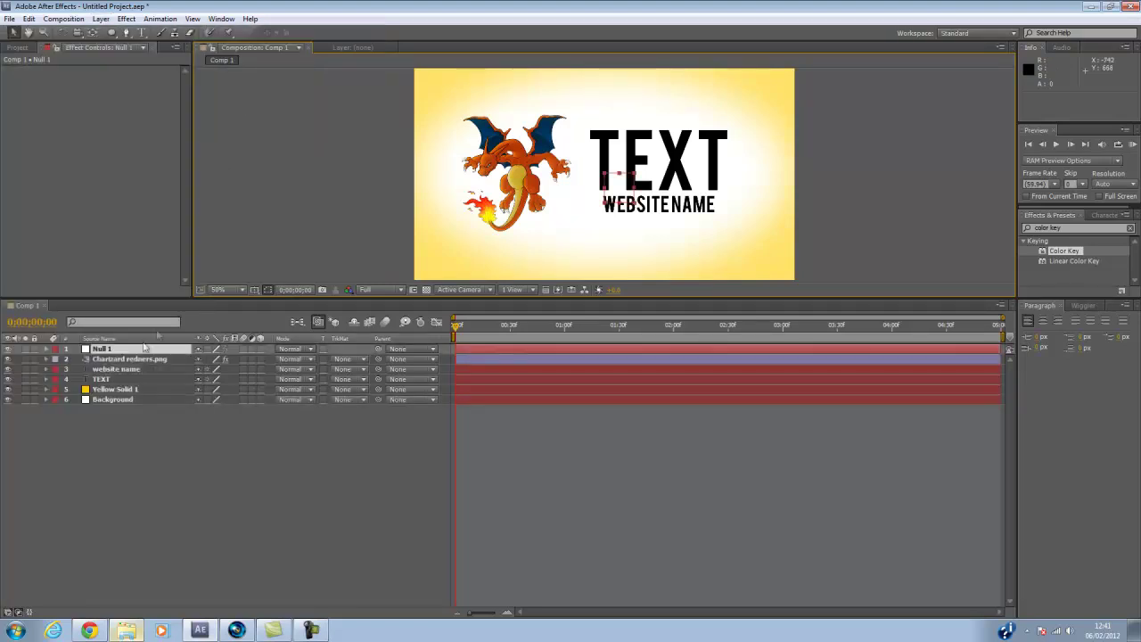
Step: Add a new camera, Camera 1, with the default camera settings
click(101, 19)
mouse_move(127, 35)
click(244, 74)
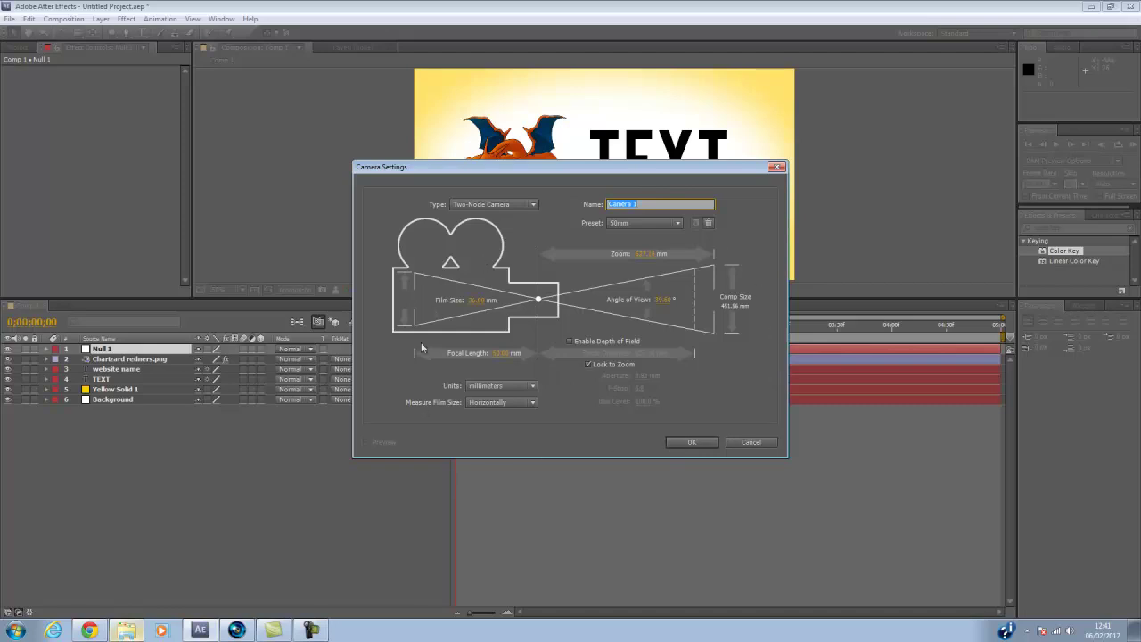
click(683, 443)
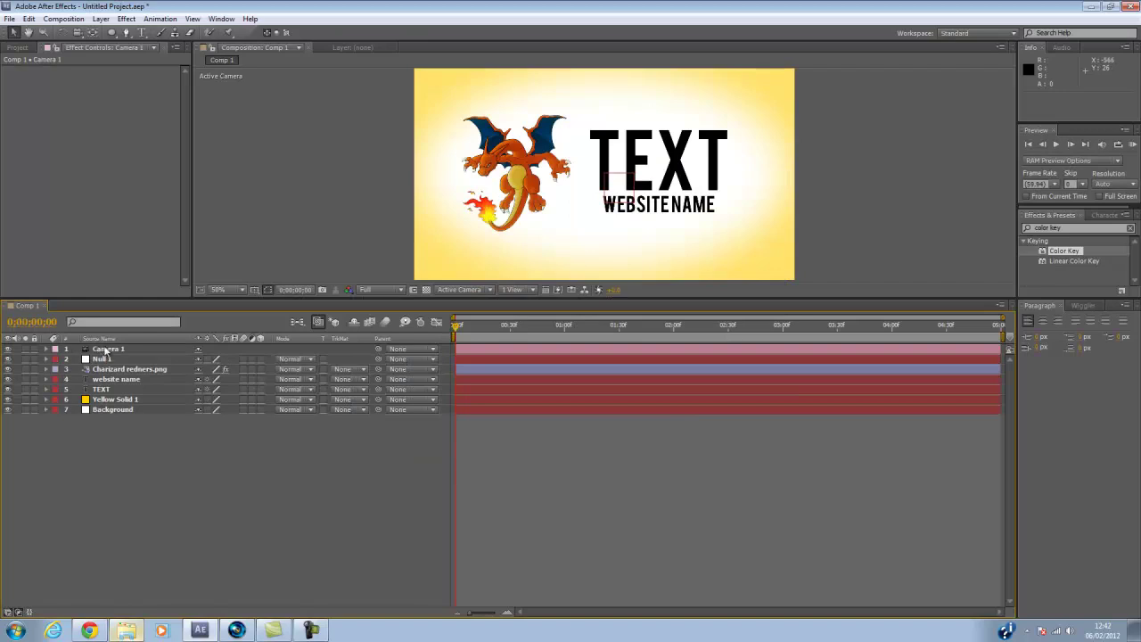
Step: Replace Camera 1's default Position expression with wiggle(3,26)
click(107, 349)
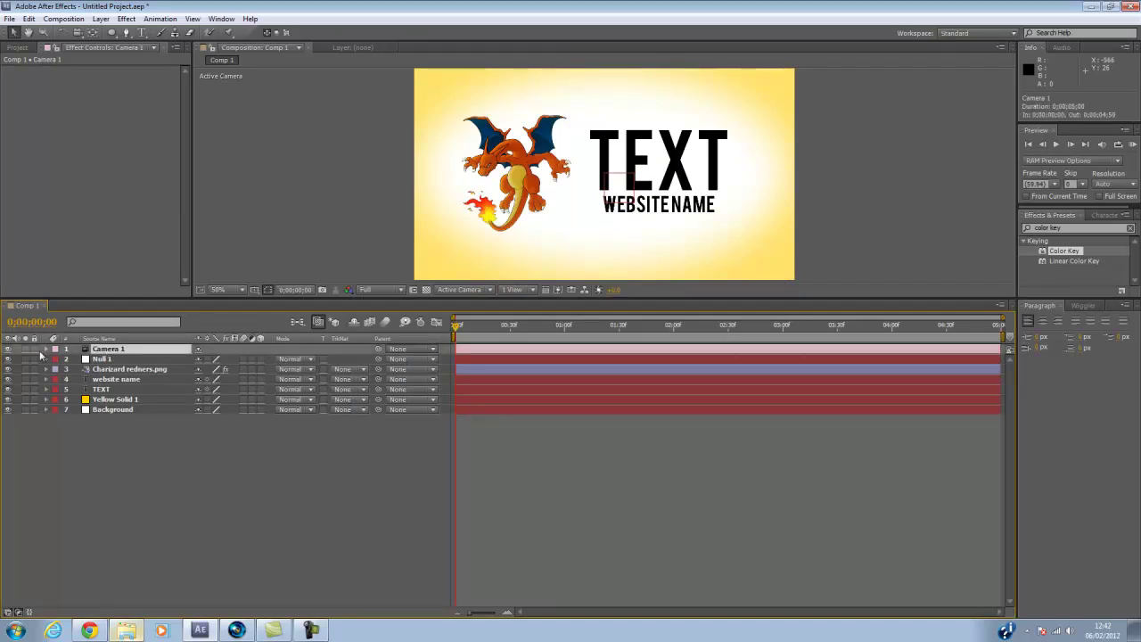
key(p)
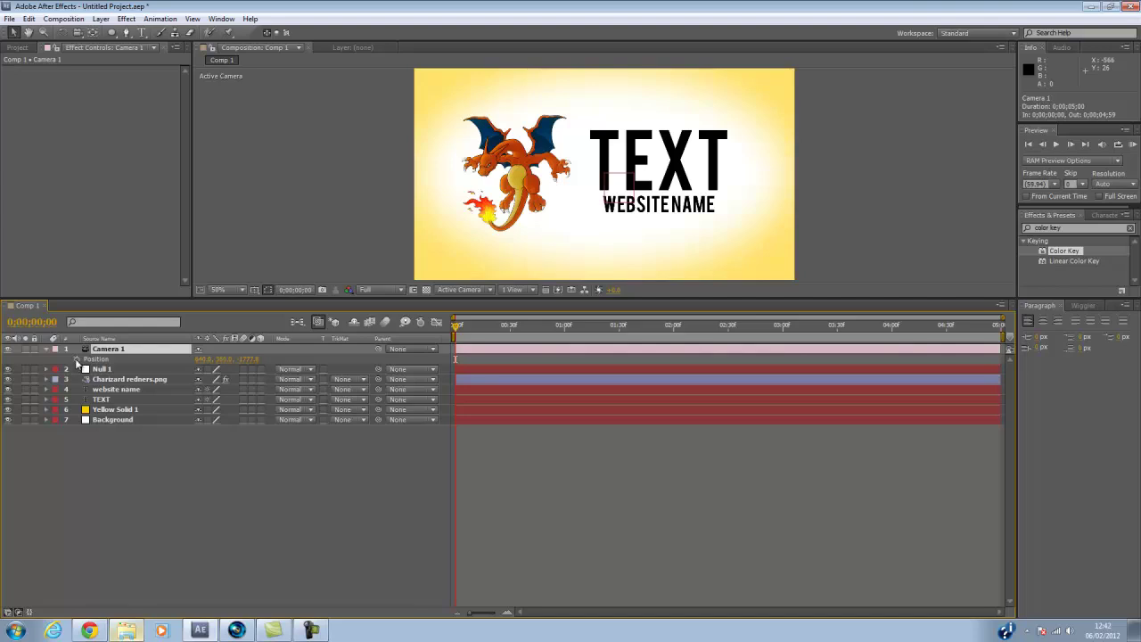
alt+click(76, 359)
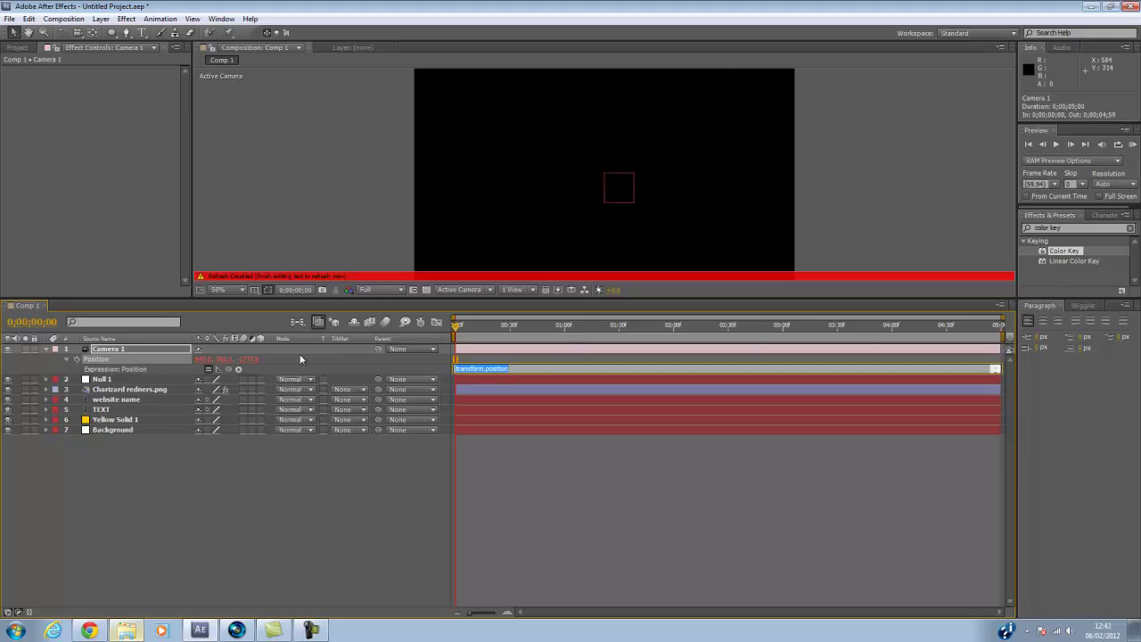
click(520, 368)
drag(516, 368, 456, 368)
key(BackSpace)
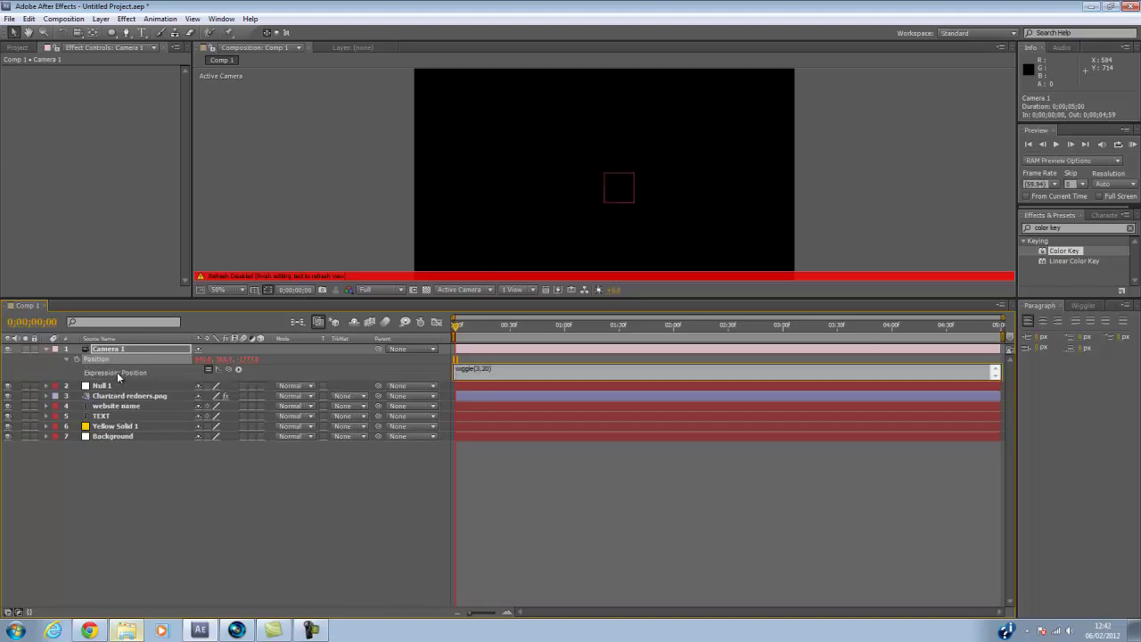
click(118, 385)
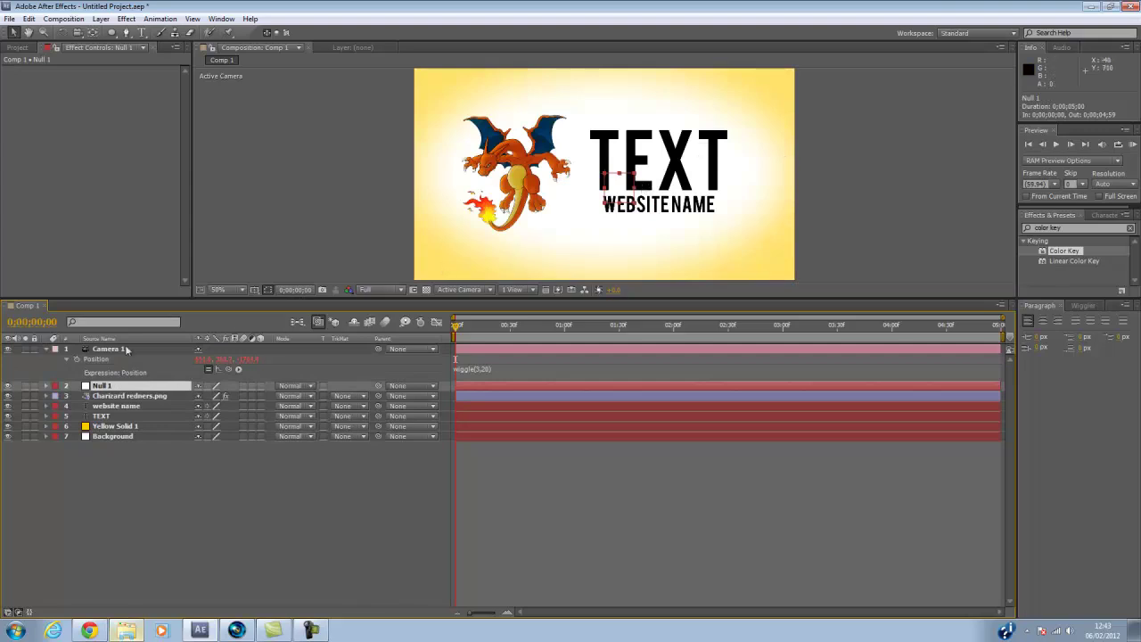
click(49, 352)
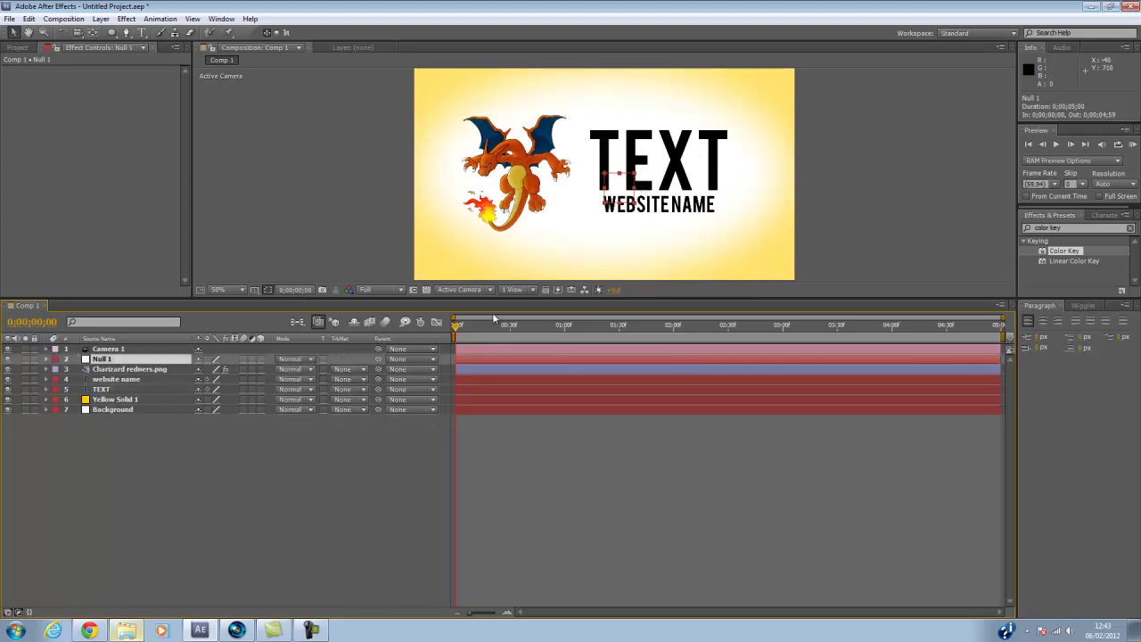
drag(463, 328, 408, 372)
right_click(414, 342)
mouse_move(461, 378)
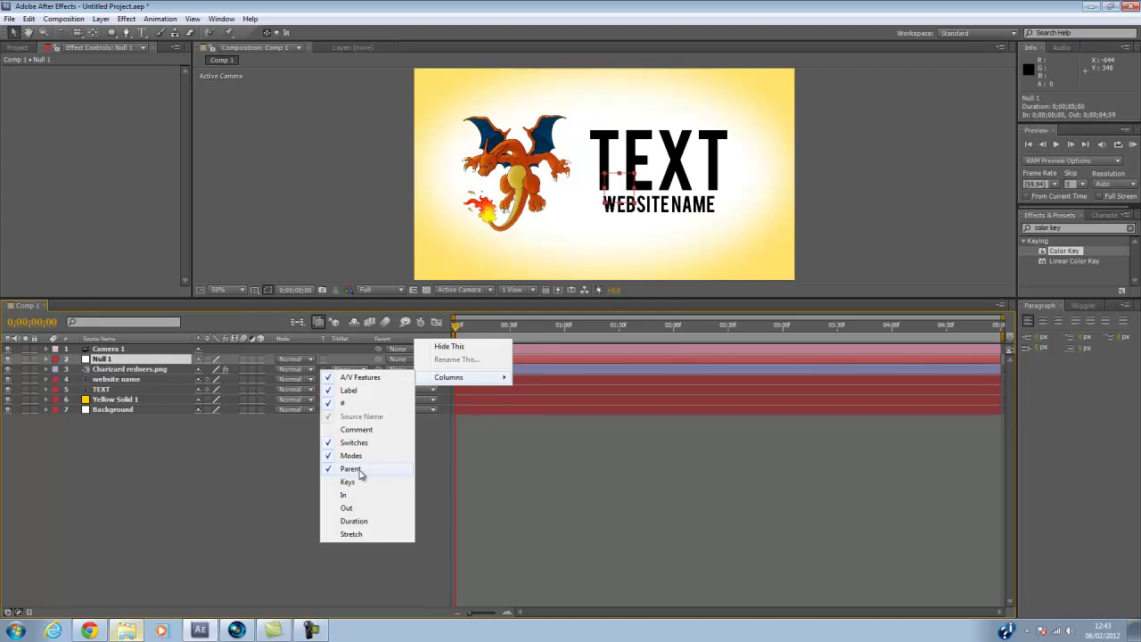
click(282, 456)
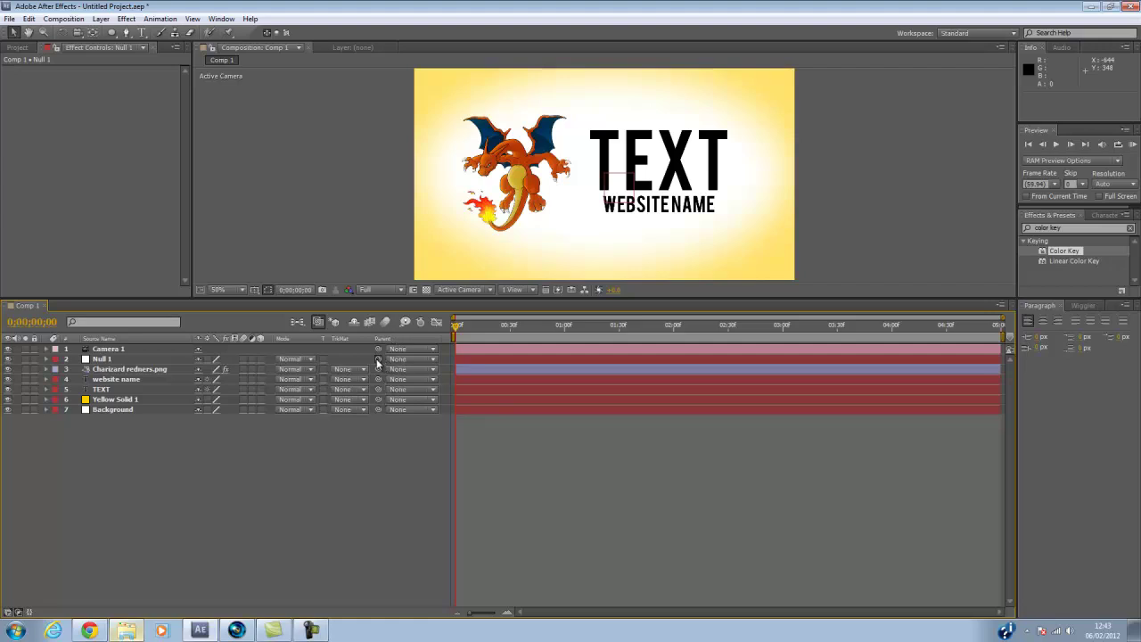
drag(376, 359, 144, 349)
Step: Parent the TEXT, website name and Charizard redners.png layers to Null 1
click(187, 389)
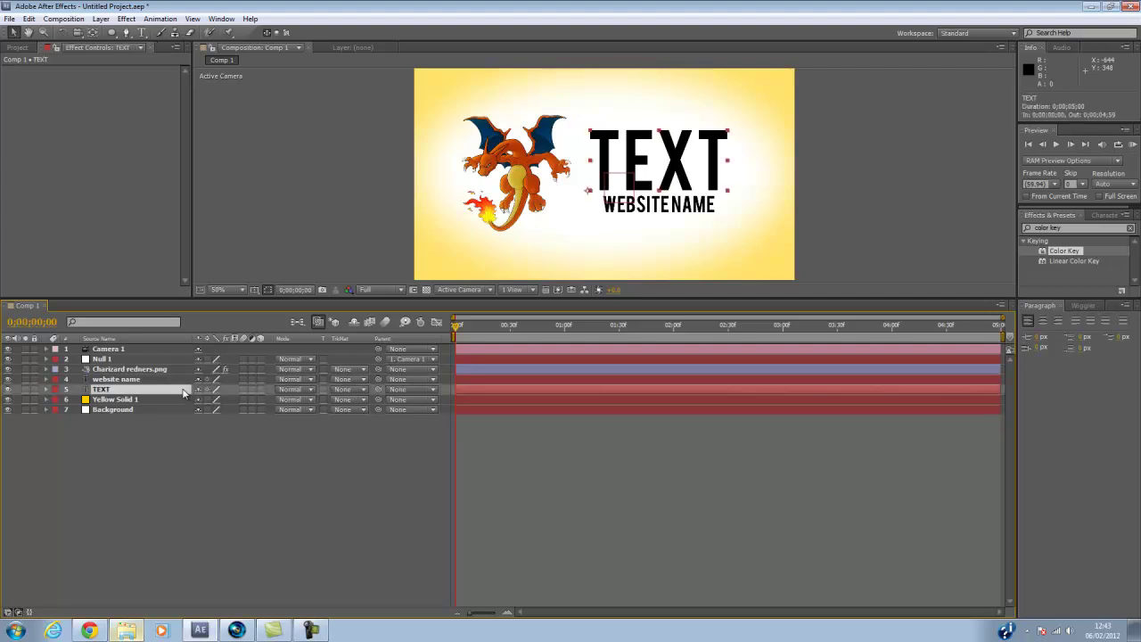
drag(377, 390, 172, 359)
click(105, 380)
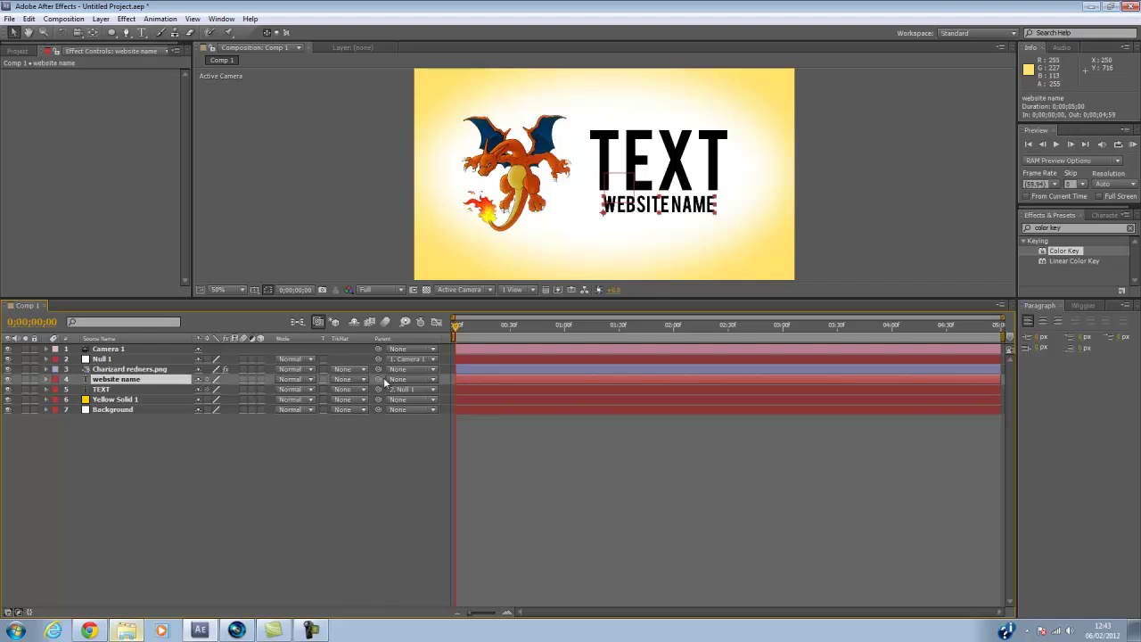
drag(378, 379, 166, 366)
click(150, 370)
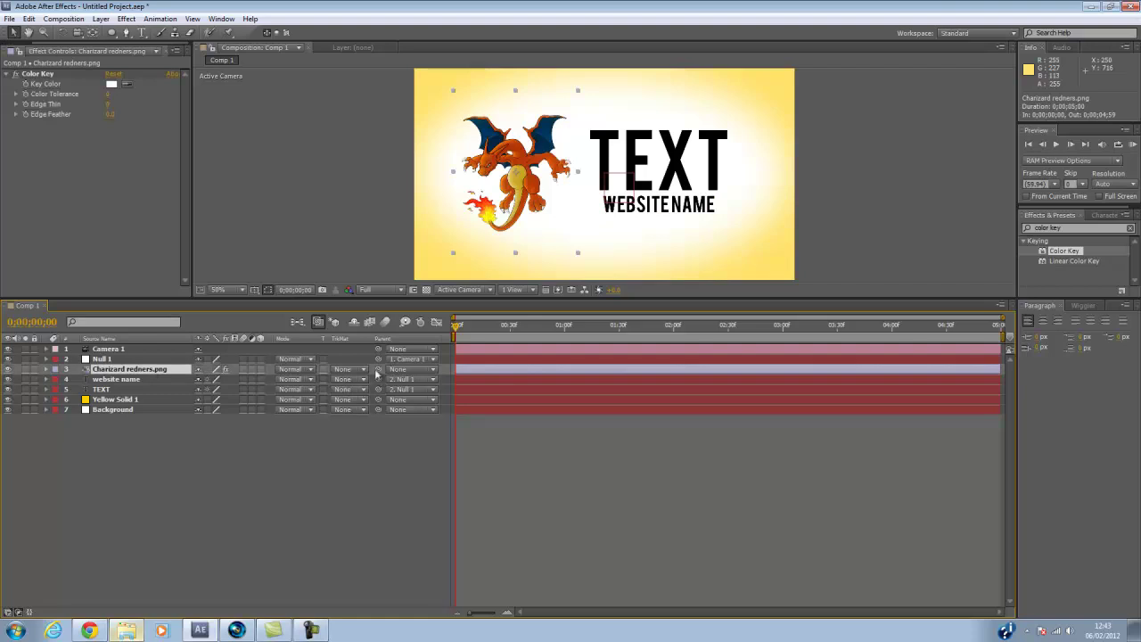
drag(378, 371, 123, 363)
Step: Scrub the timeline, return to the start and play a RAM preview of Comp 1
drag(456, 329, 711, 341)
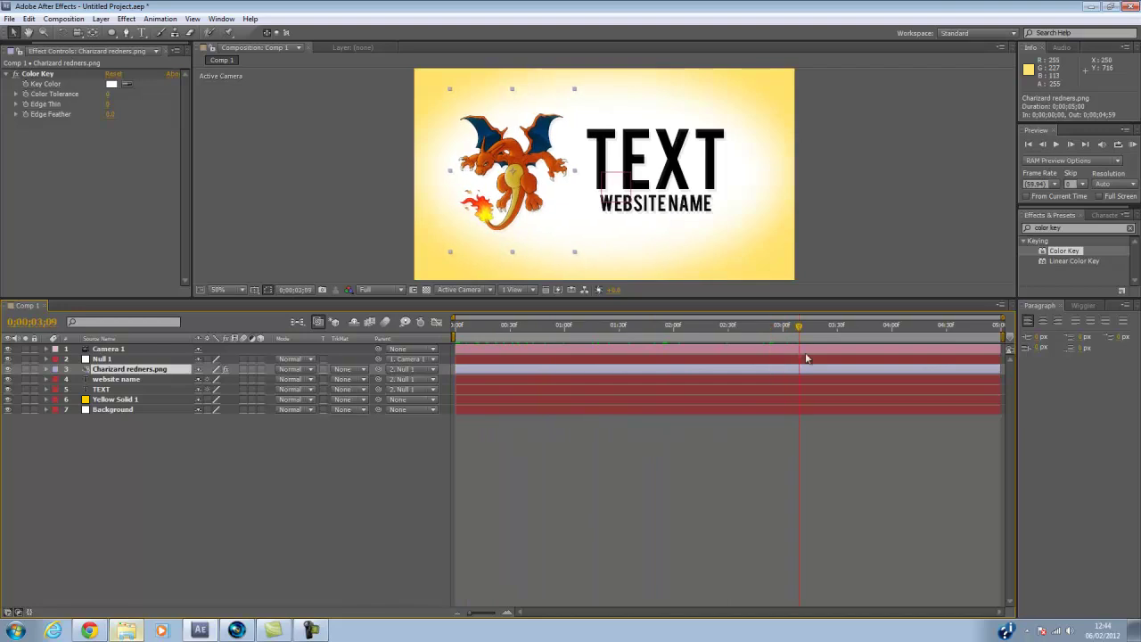
key(Home)
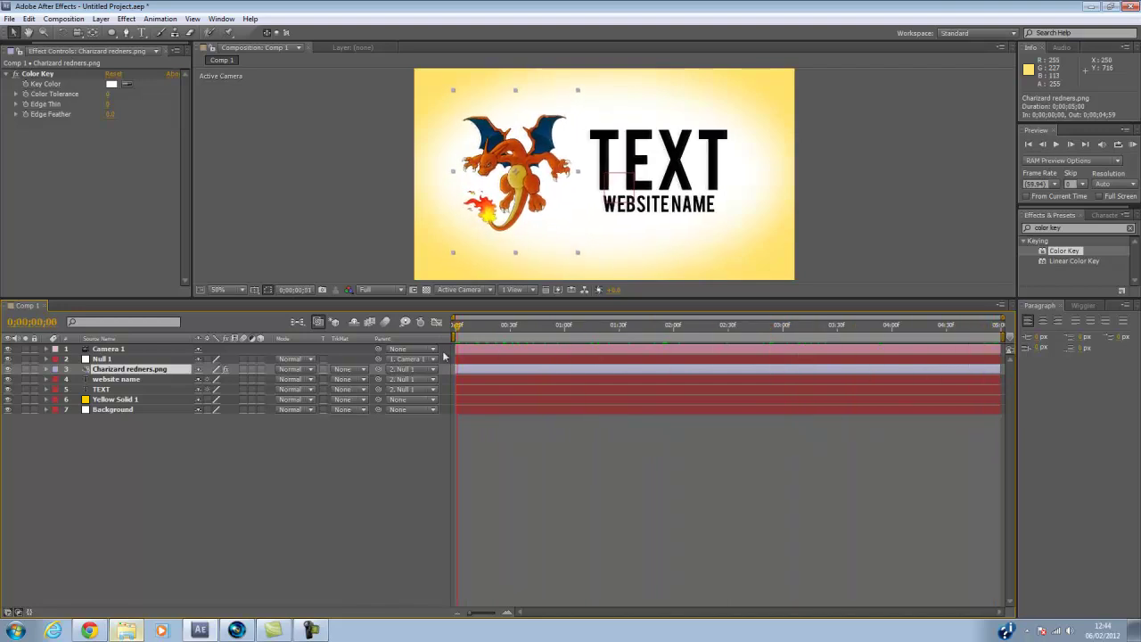
key(space)
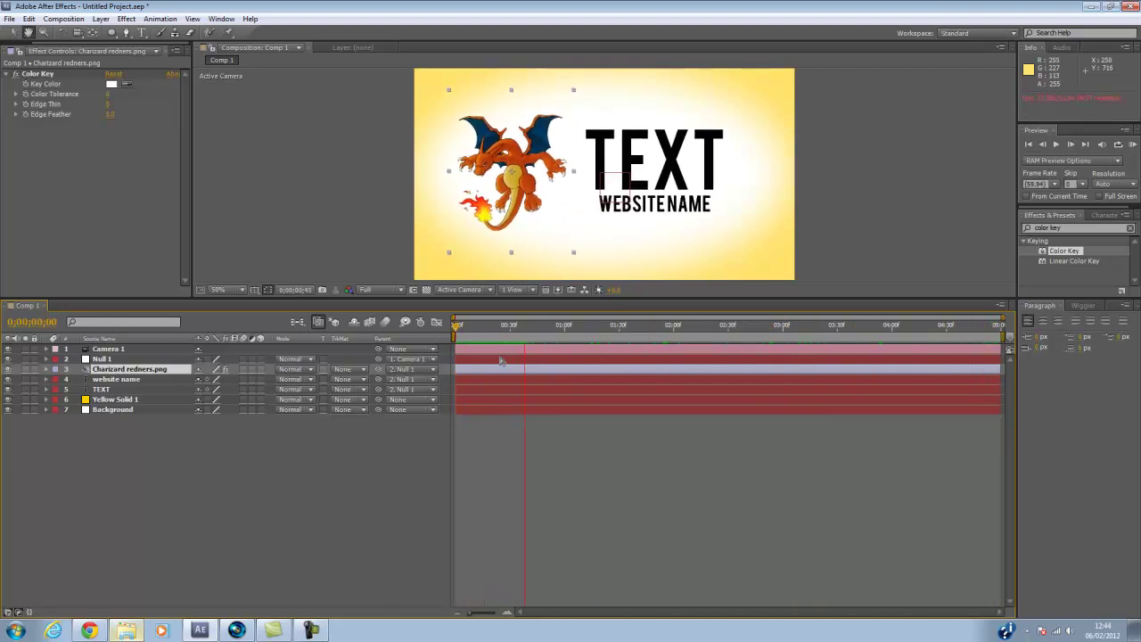